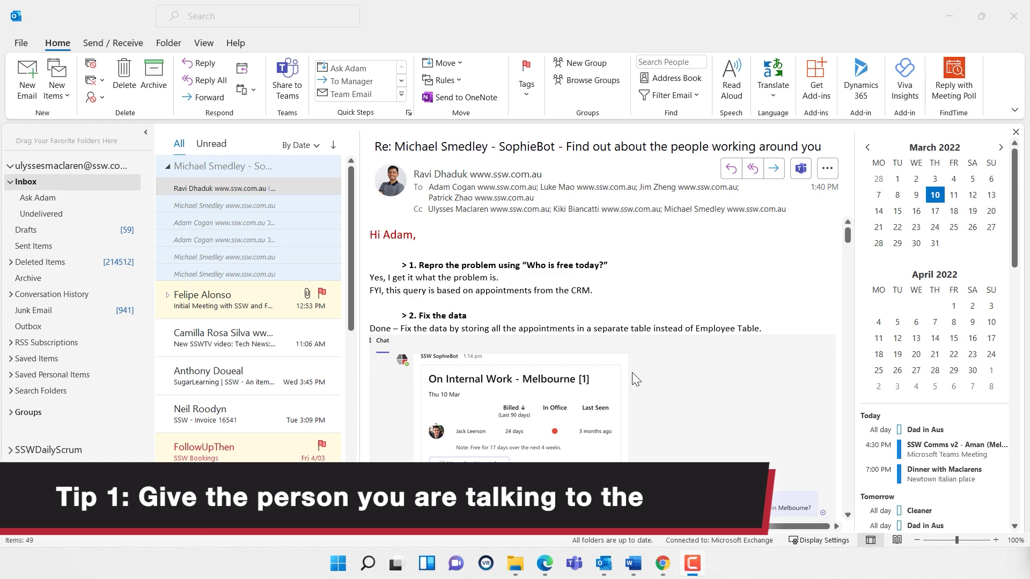
# Step: Search the mailbox for a colleague's first name
pyautogui.click(230, 19)
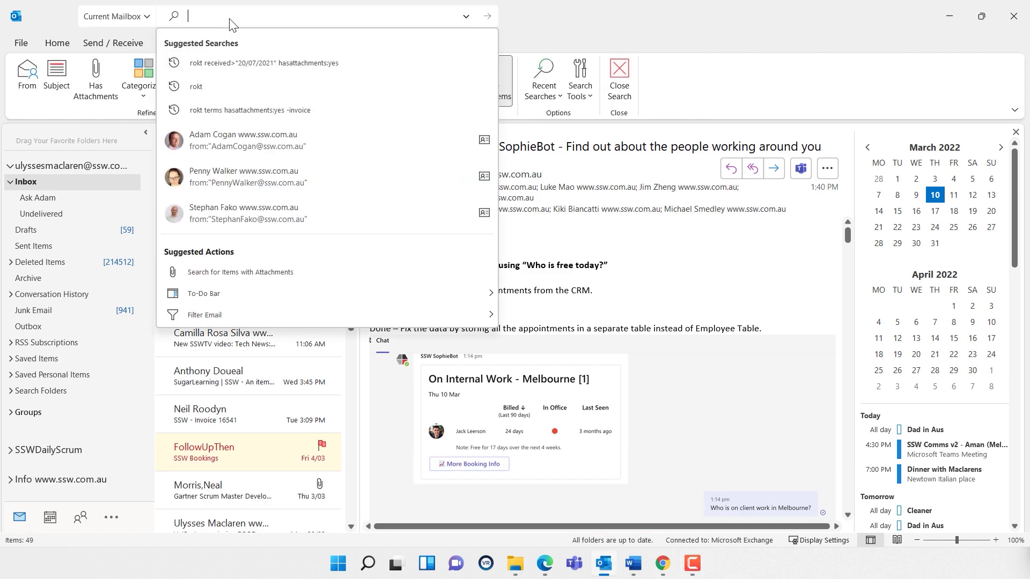
pyautogui.write('adam')
pyautogui.press('Return')
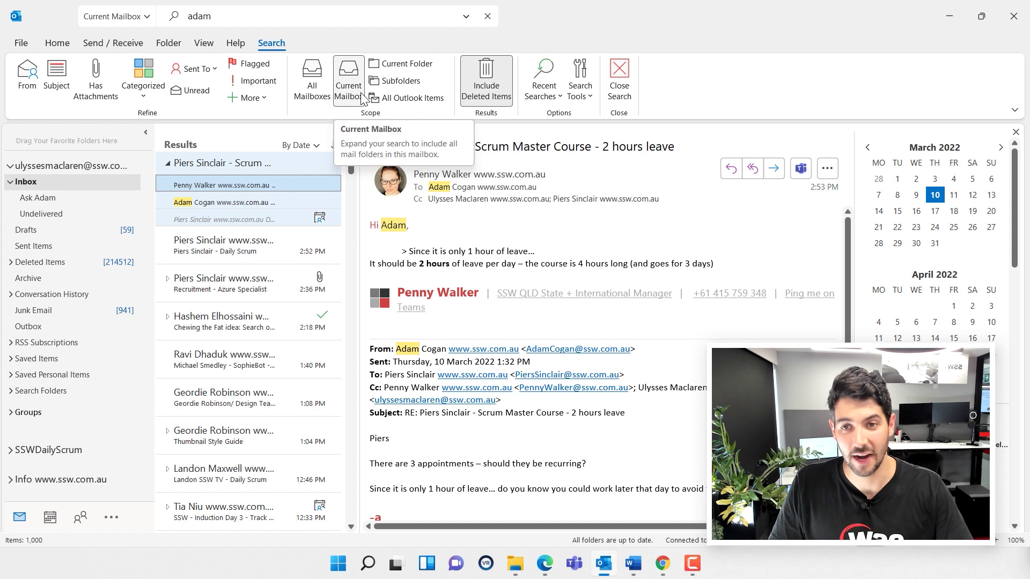
# Step: Limit the search to the Current Folder and turn it into a from: sender search
pyautogui.click(147, 17)
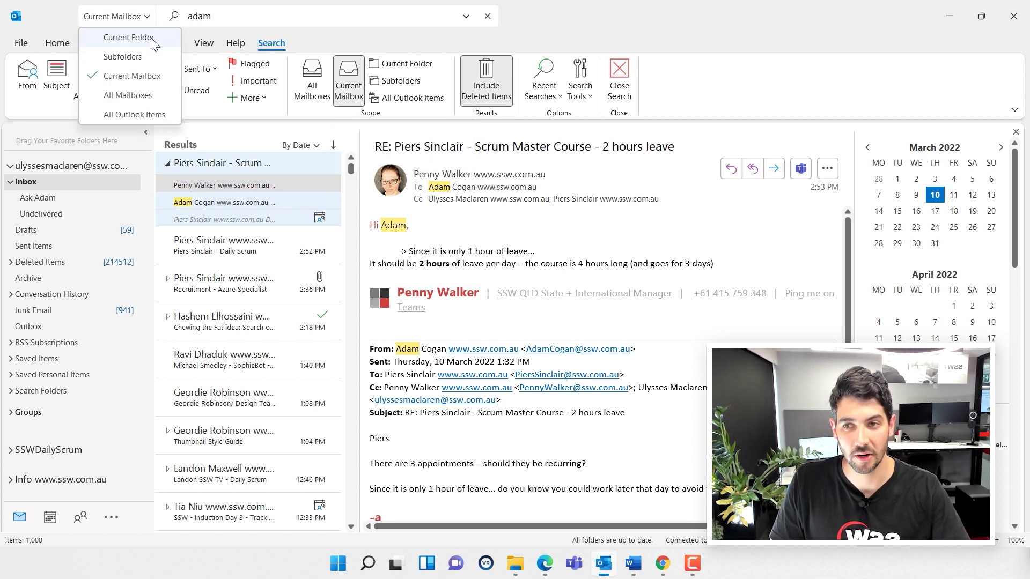
pyautogui.click(128, 37)
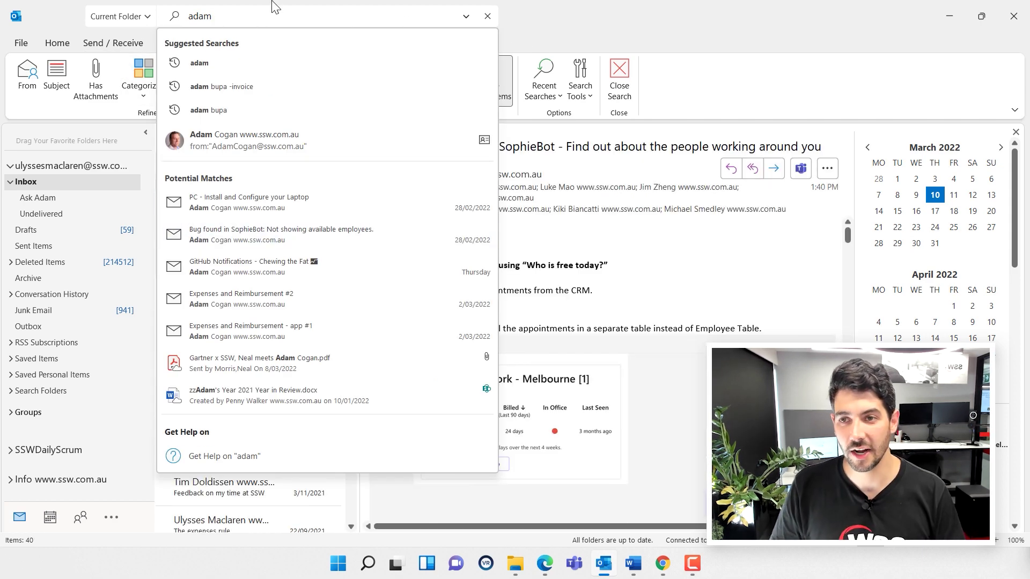
pyautogui.press('Home')
pyautogui.write('from:')
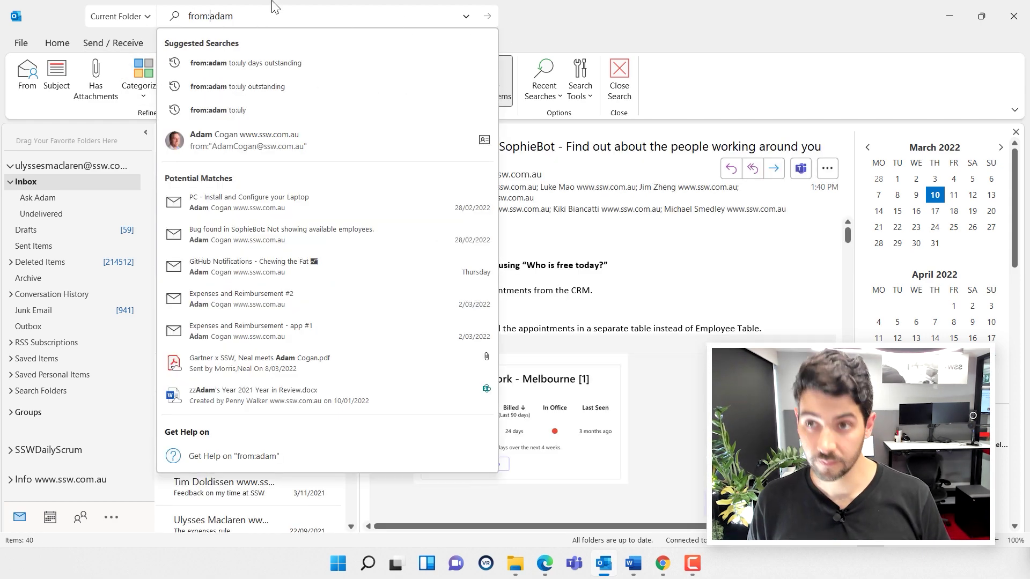
pyautogui.press('Return')
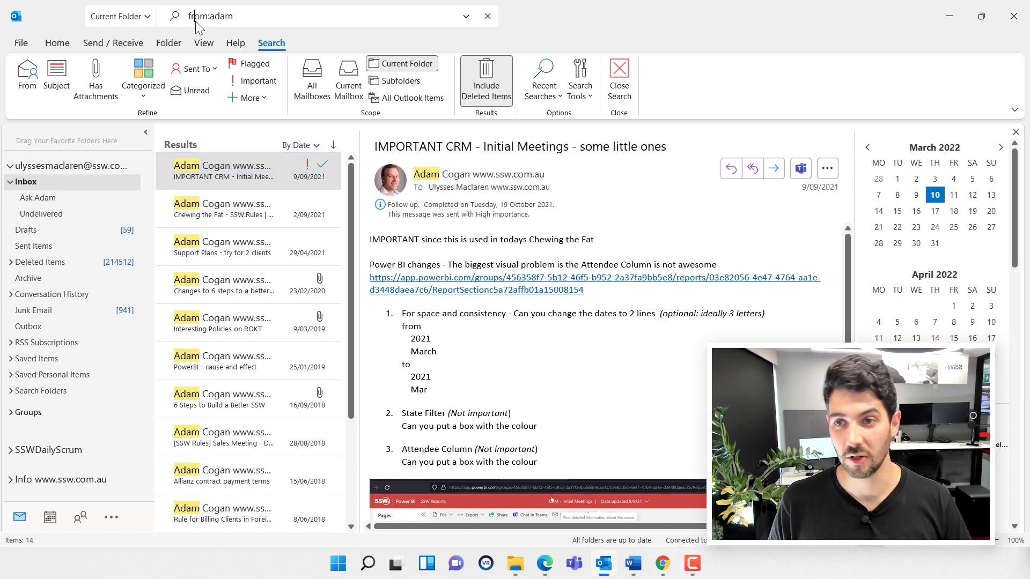
# Step: Clear the previous search and search the whole mailbox for 'rokt'
pyautogui.press('Escape')
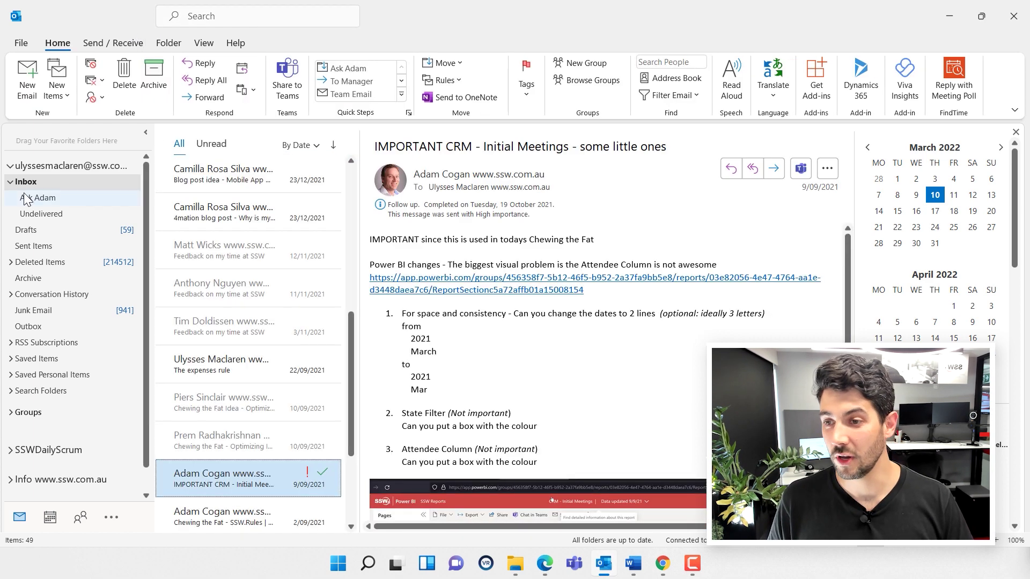
pyautogui.click(228, 19)
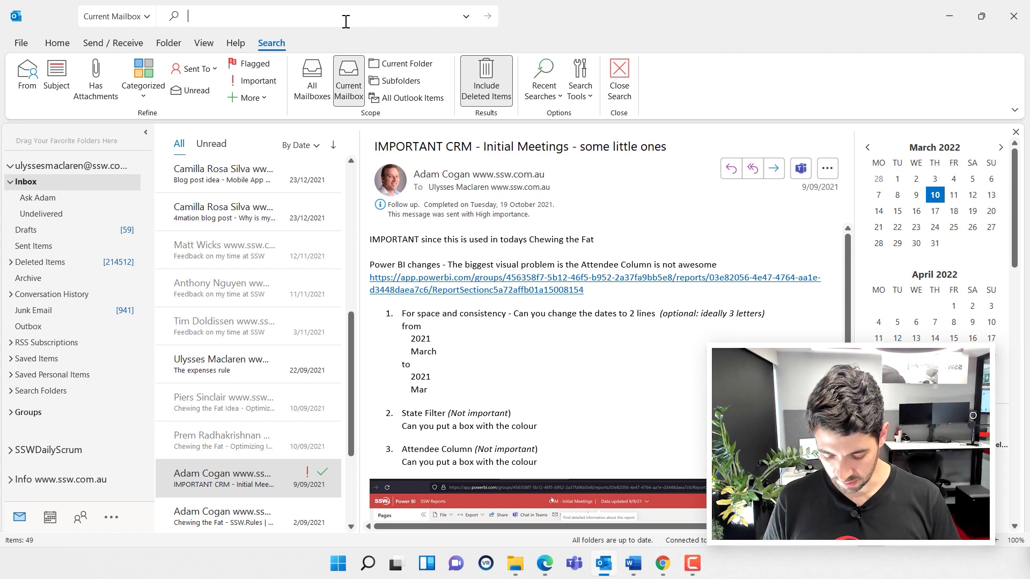
pyautogui.write('rokt')
pyautogui.press('Return')
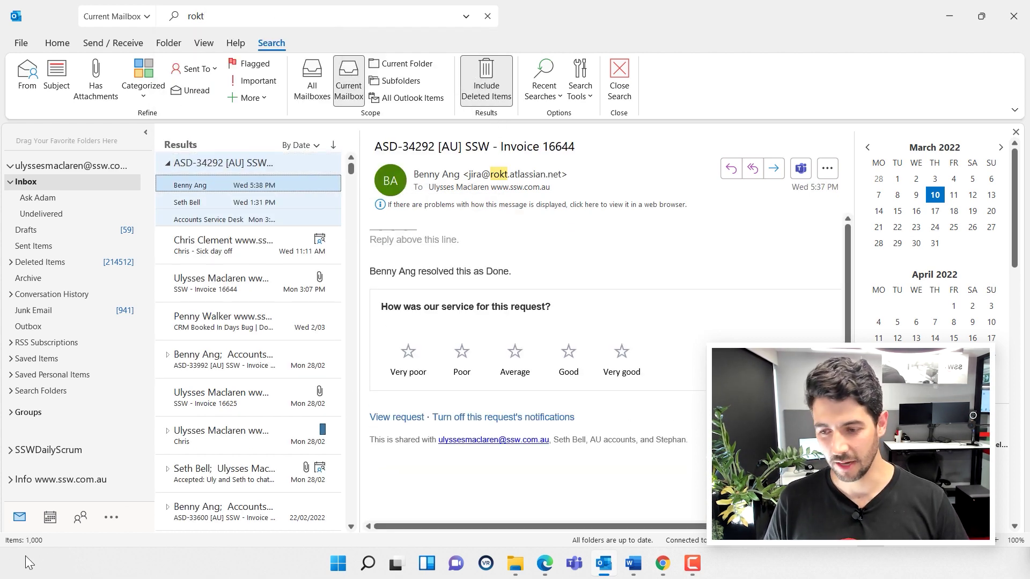
# Step: Add from: and to: filters naming a sender colleague and a recipient colleague
pyautogui.click(253, 12)
pyautogui.write('from:adam')
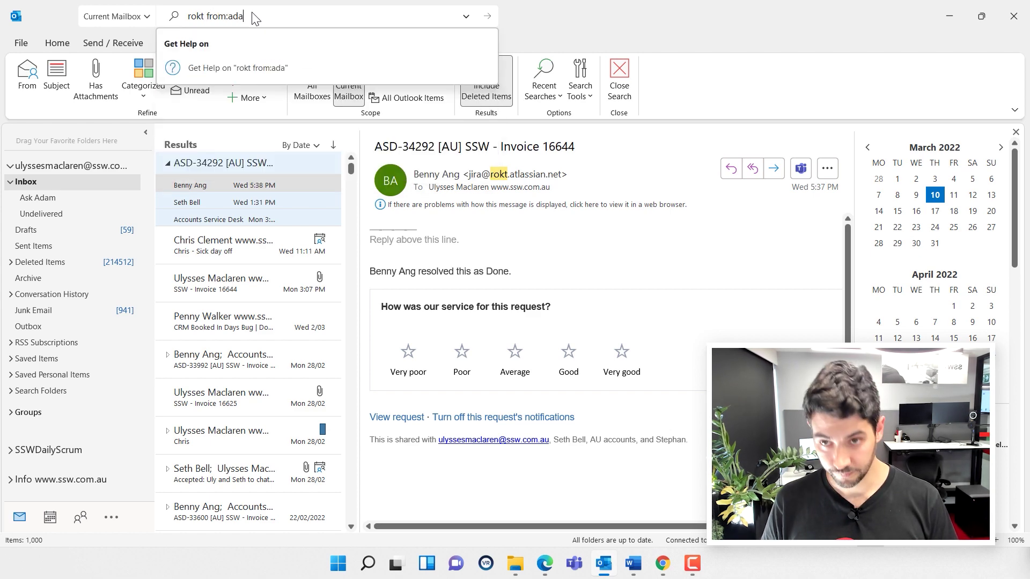
pyautogui.press('Return')
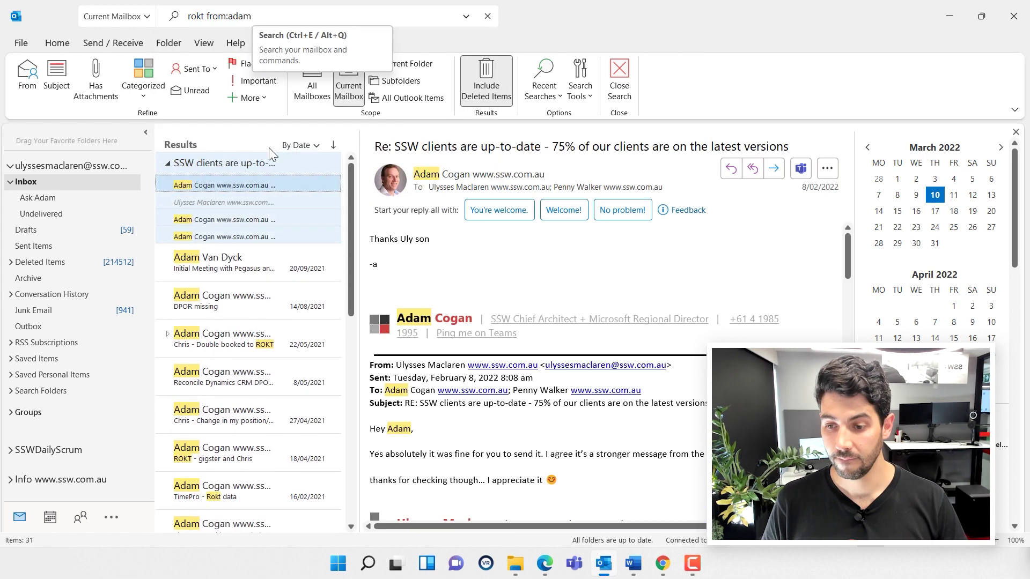
pyautogui.click(287, 16)
pyautogui.write('to:uly')
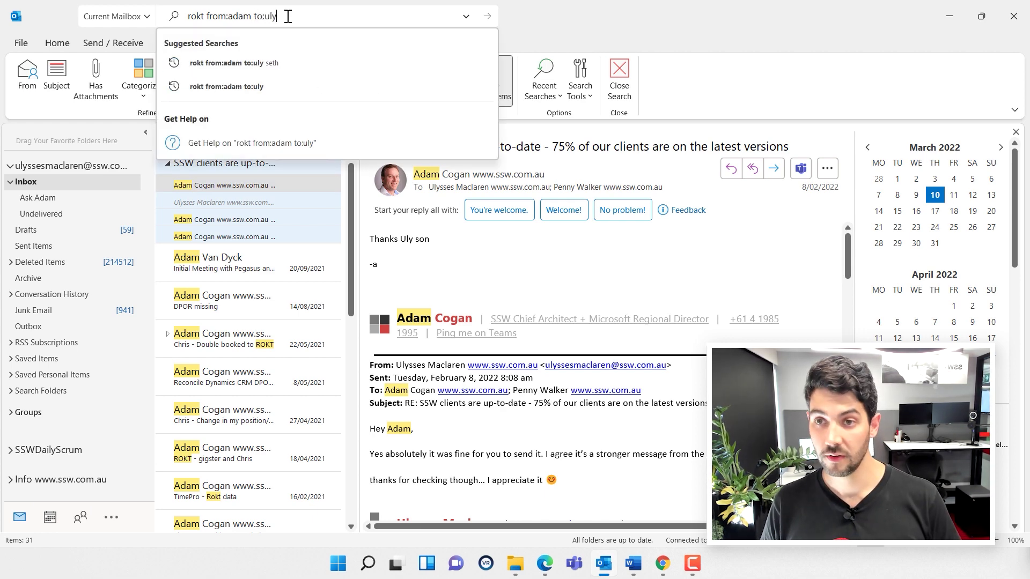
pyautogui.press('Return')
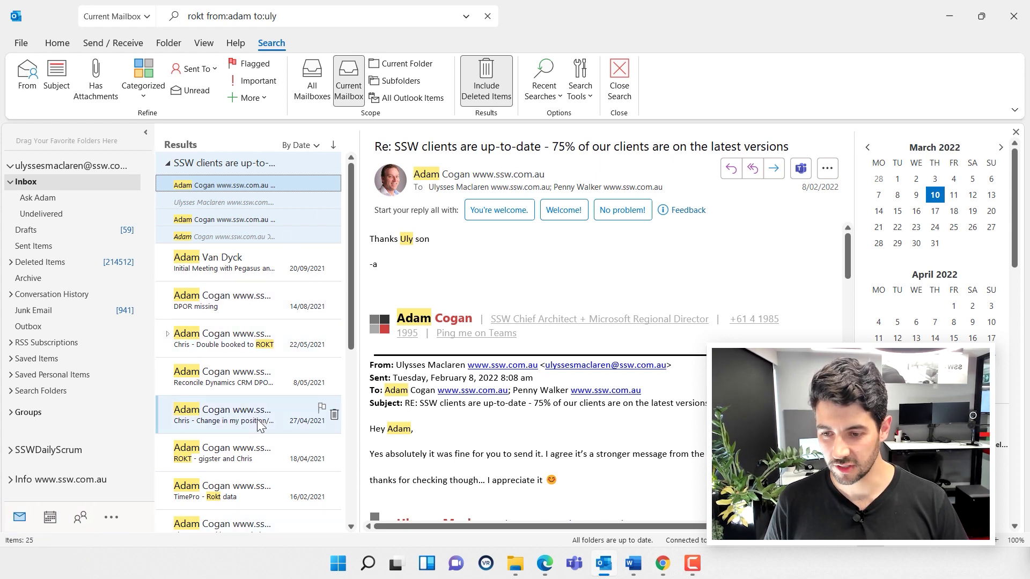
# Step: Add a third colleague's name to the query, narrowing to 6 results, and select a result
pyautogui.click(311, 11)
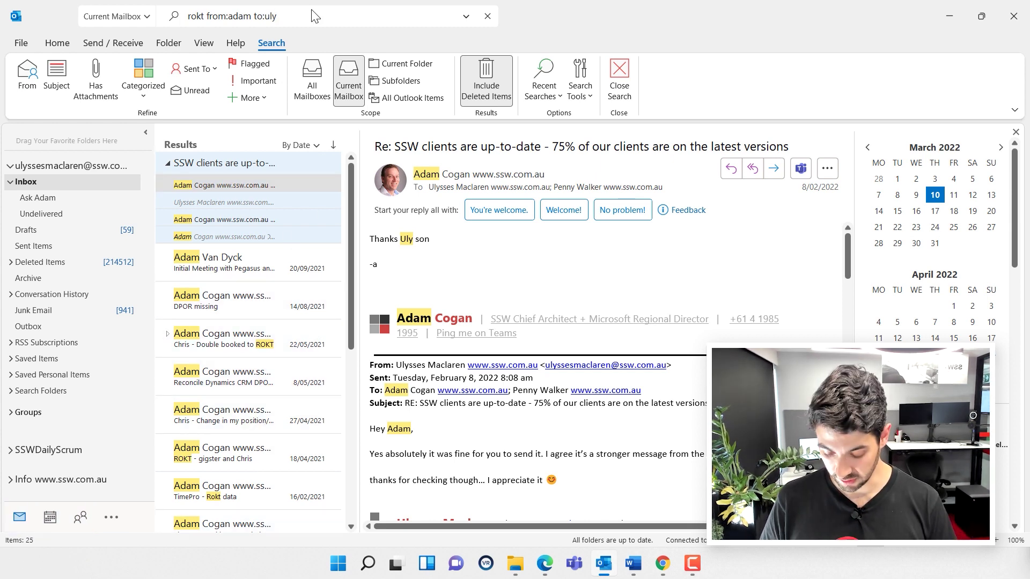
pyautogui.write('seth')
pyautogui.press('Return')
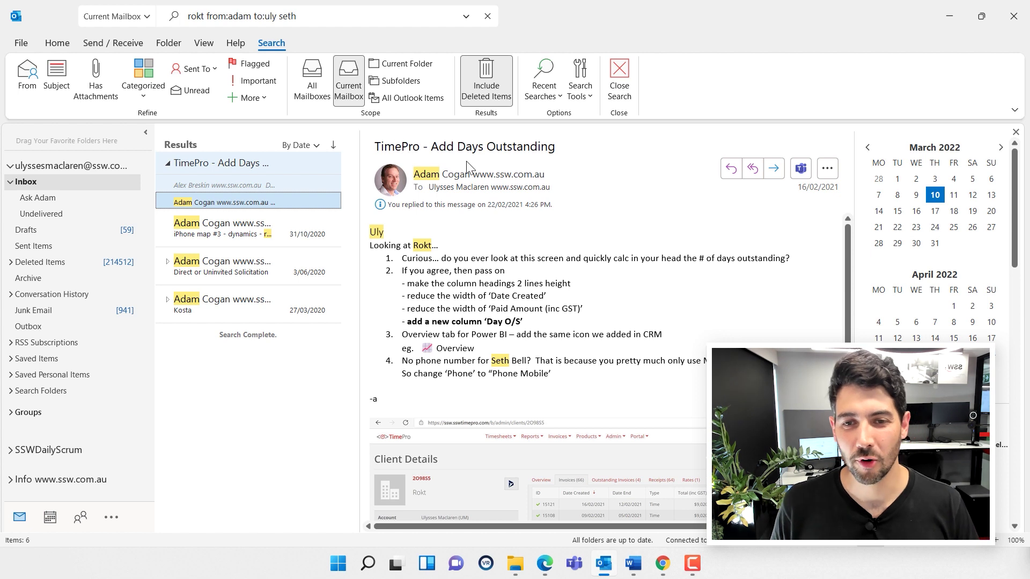
pyautogui.click(467, 277)
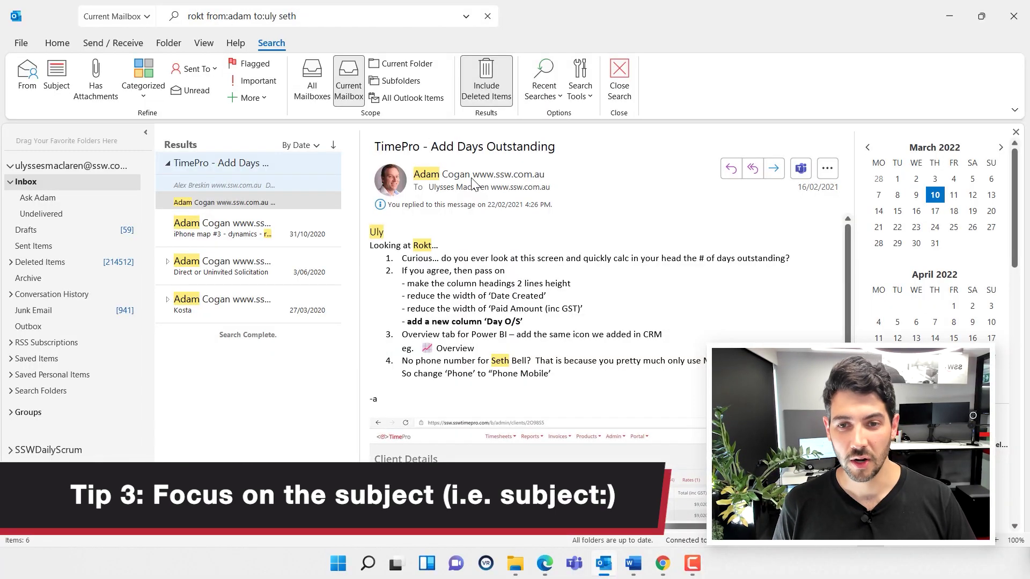
# Step: Replace the query with a fresh 'rokt subject:timepro' search
pyautogui.hotkey('ctrl', 'a')
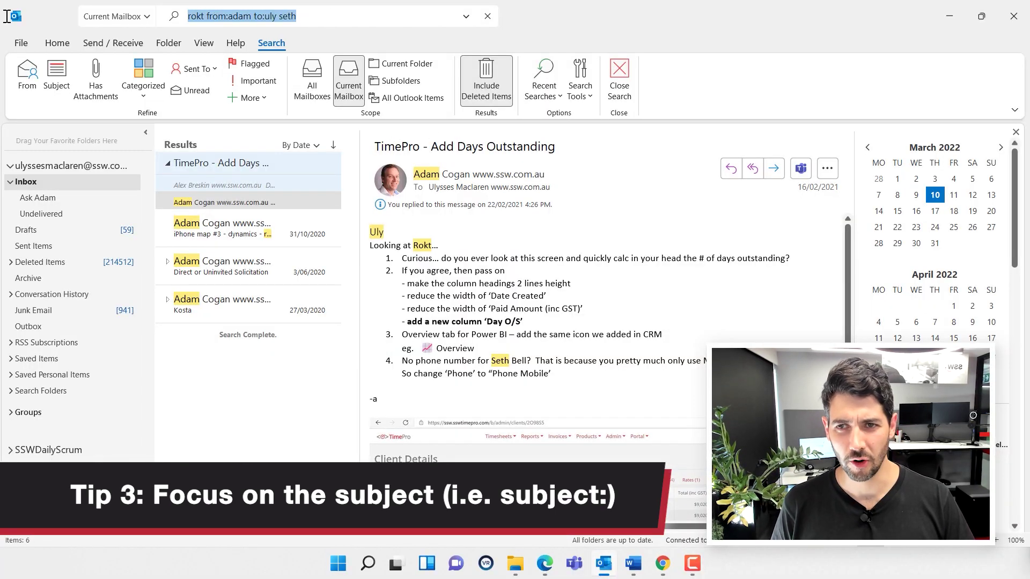
pyautogui.click(5, 3)
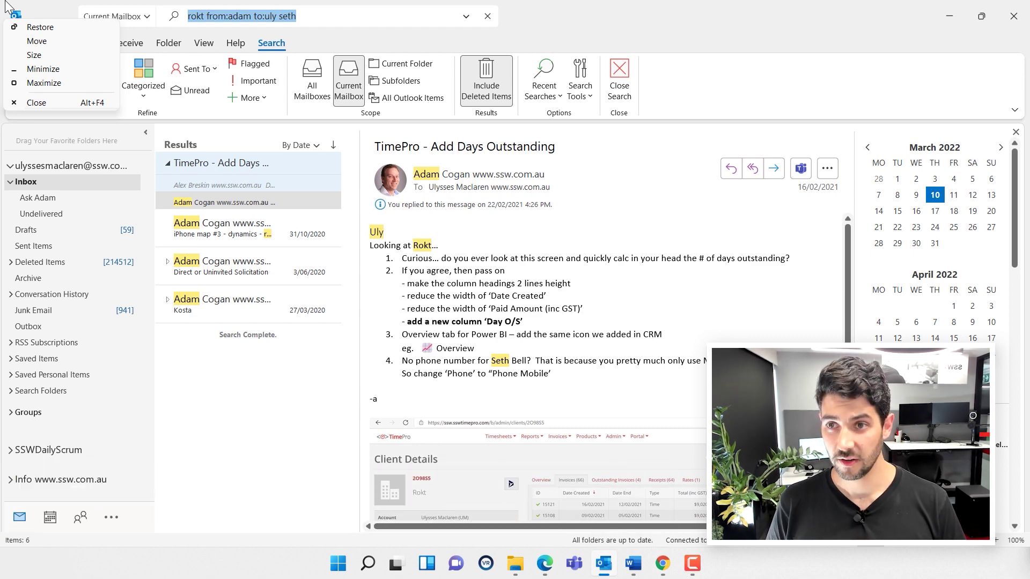
pyautogui.press('Escape')
pyautogui.press('Escape')
pyautogui.click(269, 15)
pyautogui.write('rokt')
pyautogui.press('Return')
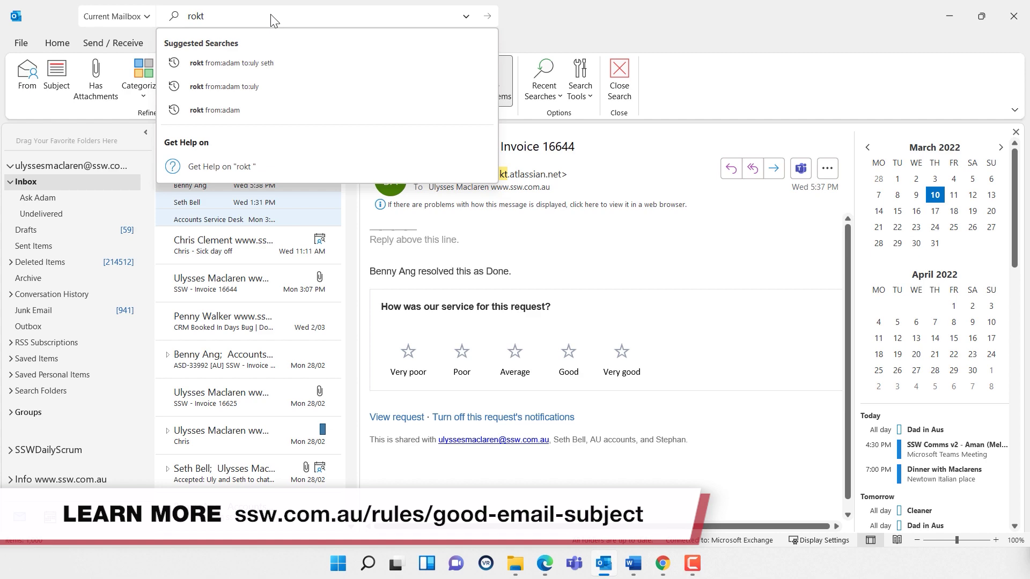
pyautogui.write('subject:timepro')
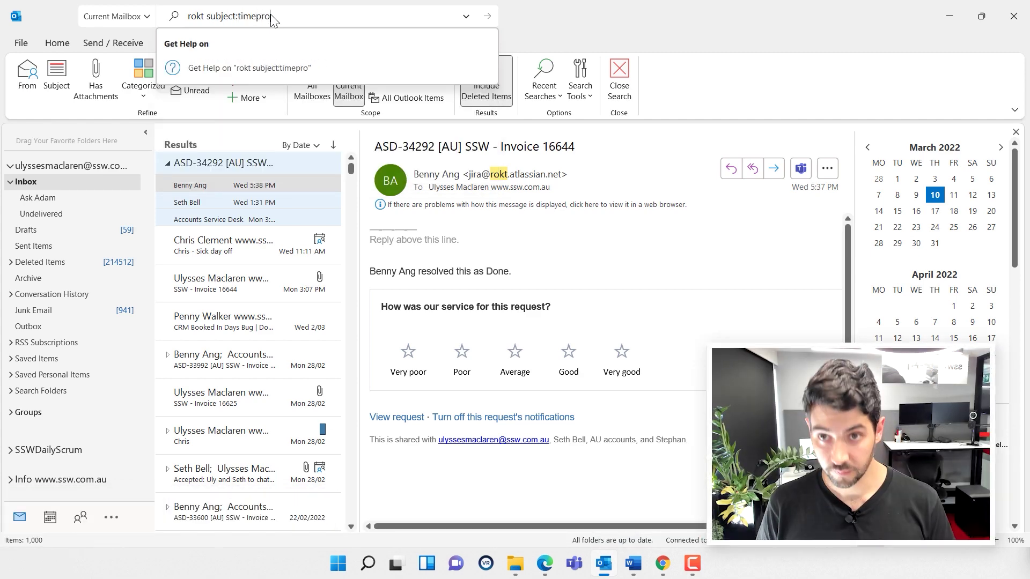
pyautogui.press('Return')
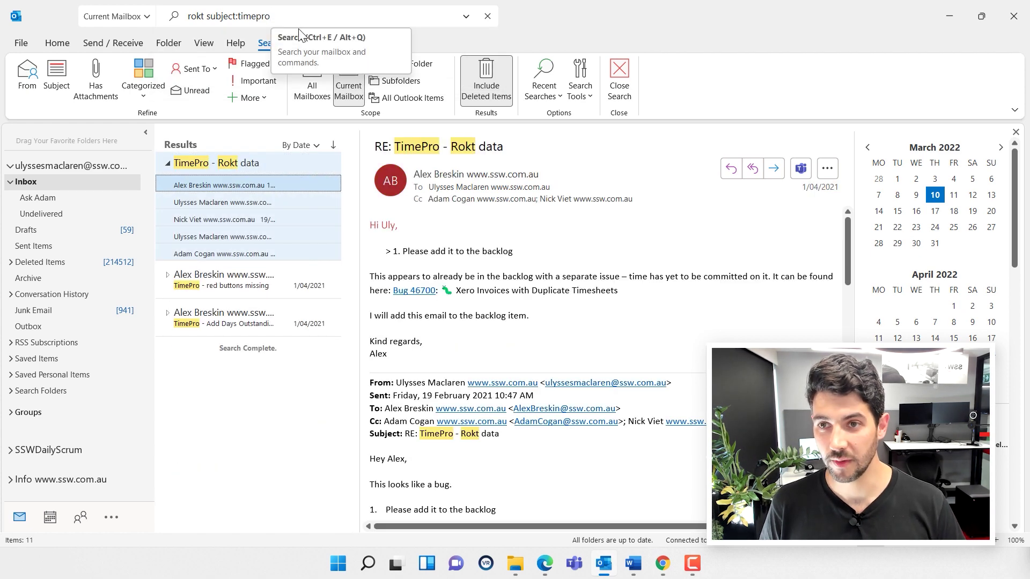
# Step: Review the TimePro - Rokt data message and the TimePro - Add Days Outstanding conversation
pyautogui.click(239, 253)
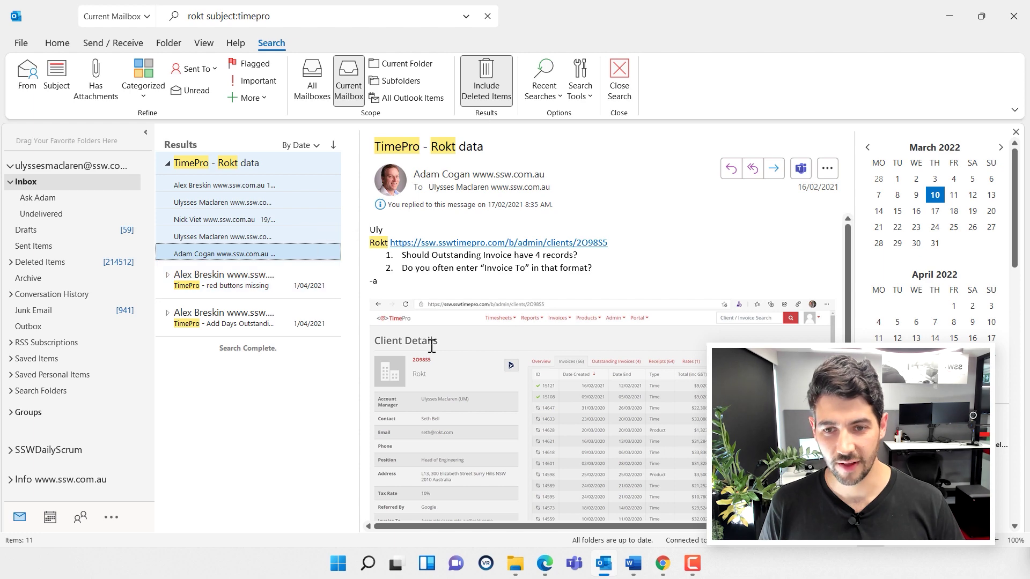
pyautogui.scroll(-1, 483, 295)
pyautogui.scroll(1, 510, 295)
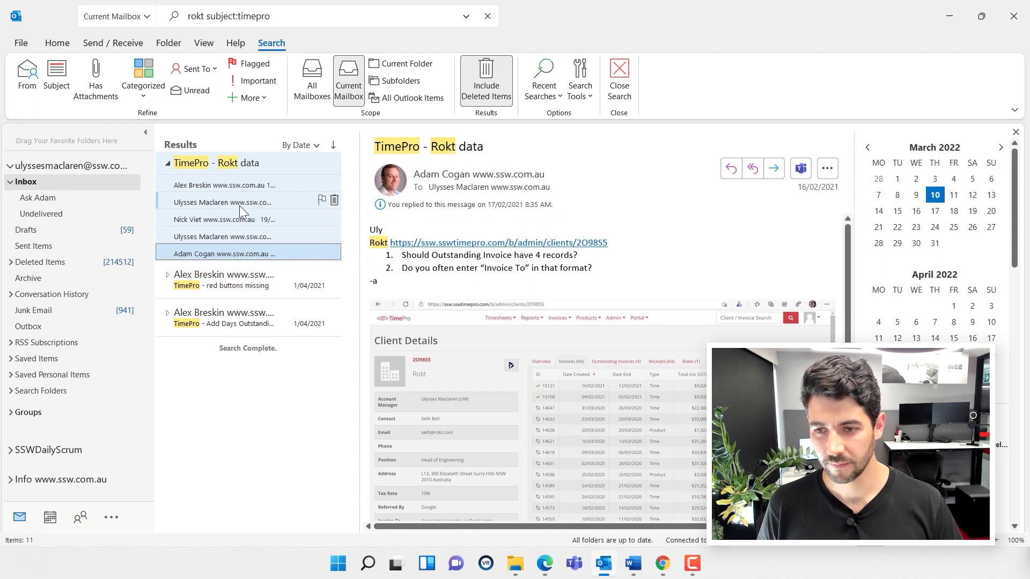
pyautogui.click(224, 319)
pyautogui.click(212, 296)
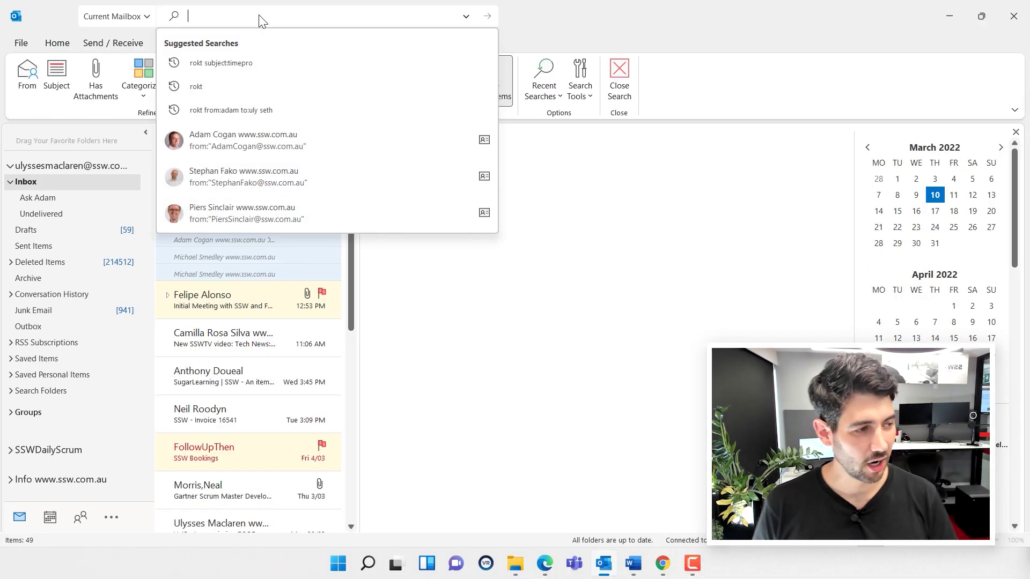
# Step: Search for rokt plus two colleagues' names, excluding 'invoice' with -invoice
pyautogui.write('rok')
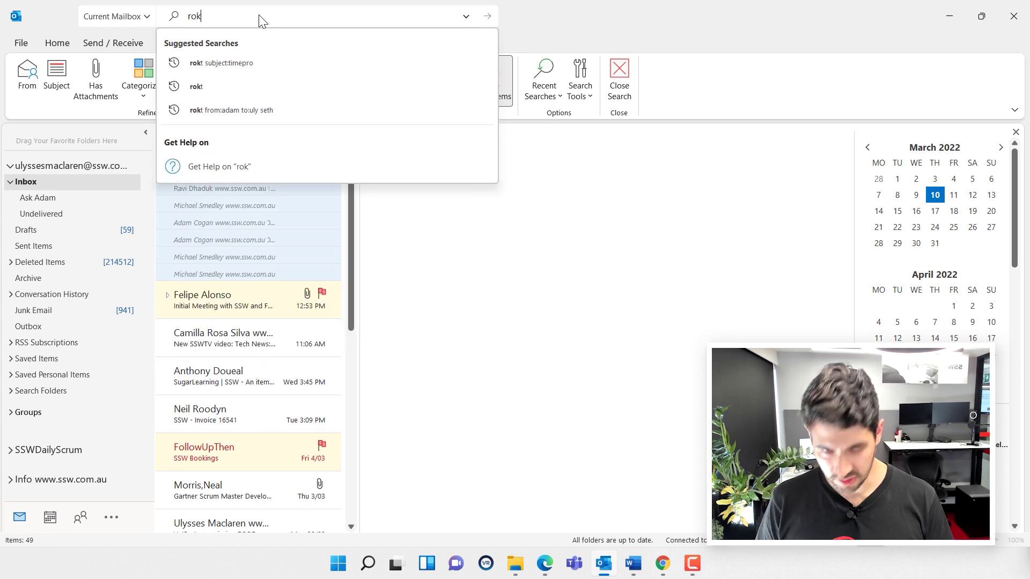
pyautogui.write('t seth')
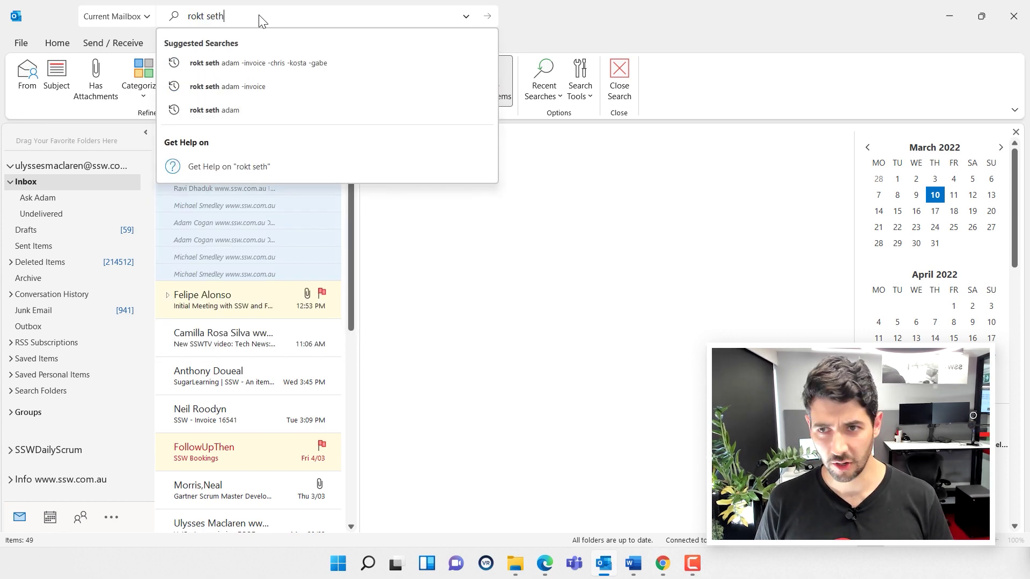
pyautogui.write(' adam')
pyautogui.press('Return')
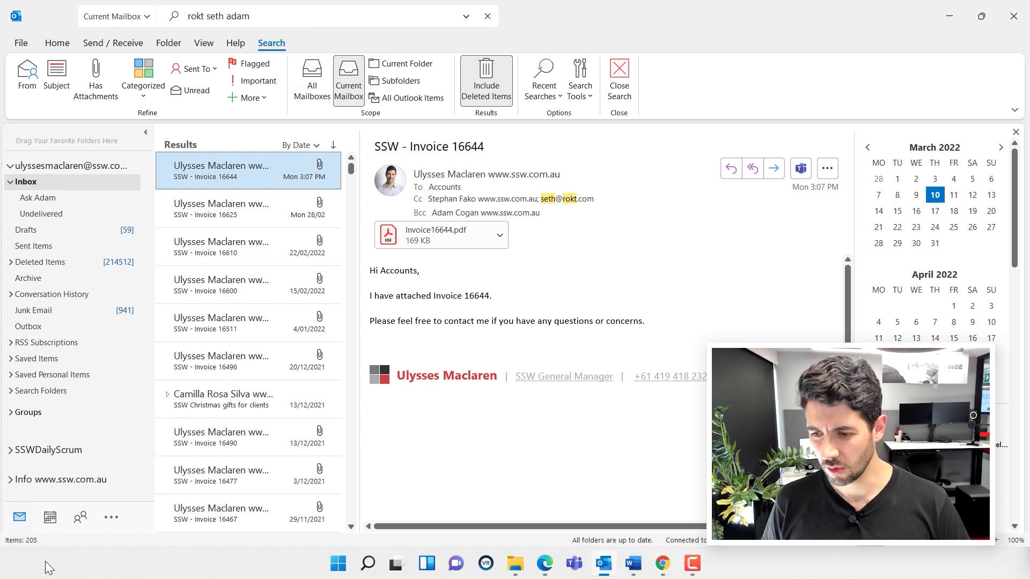
pyautogui.click(306, 12)
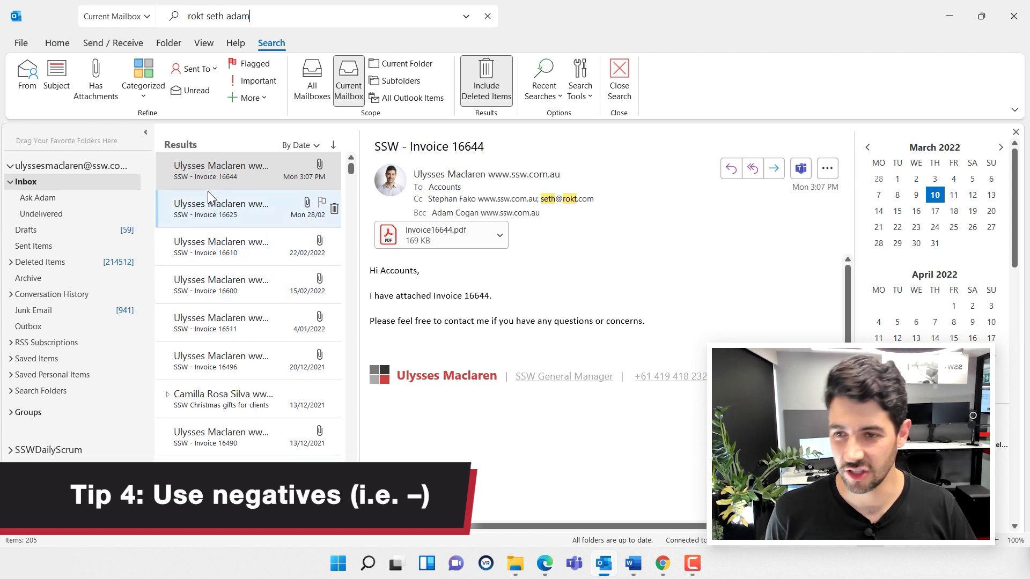
pyautogui.click(286, 21)
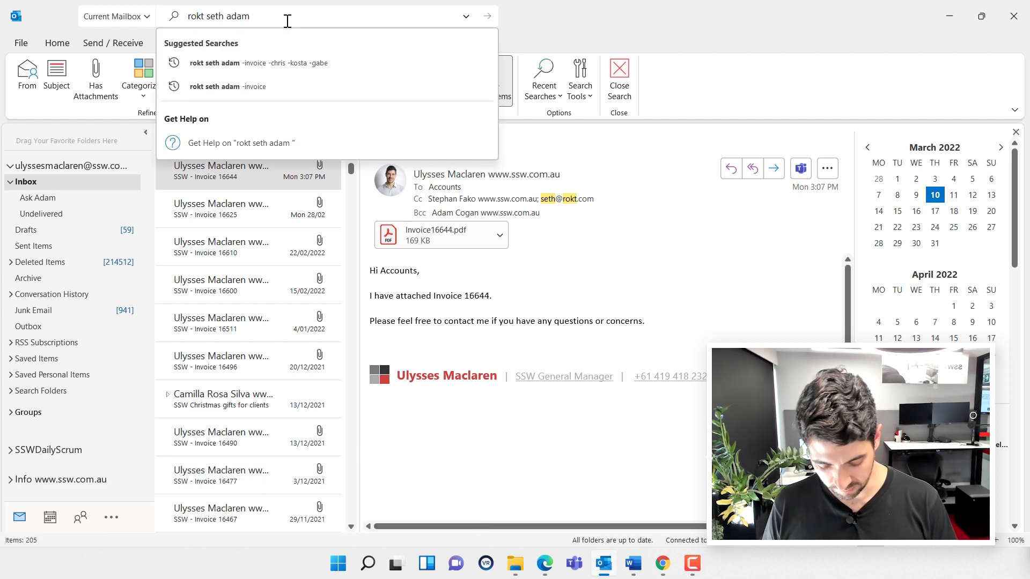
pyautogui.write('-invoice')
pyautogui.press('Return')
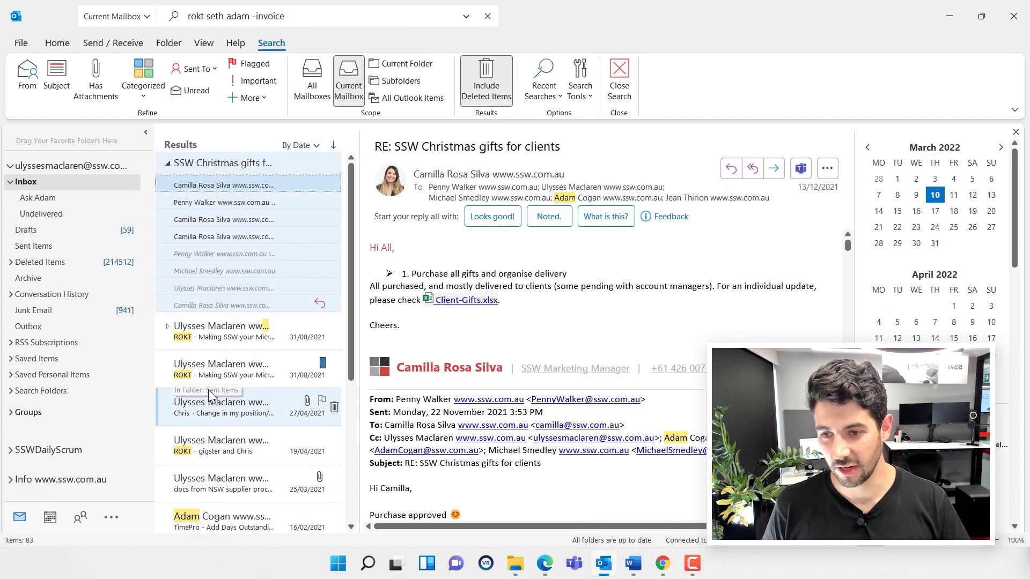
# Step: Exclude three more colleagues' names, leaving 14 results, and open the TimePro conversation
pyautogui.scroll(-3, 281, 284)
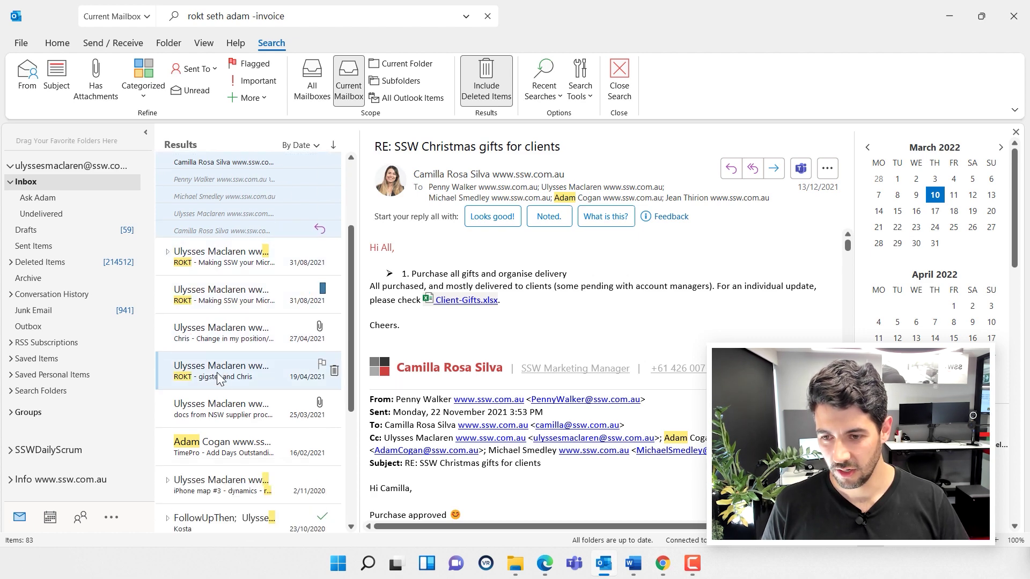
pyautogui.scroll(3, 257, 397)
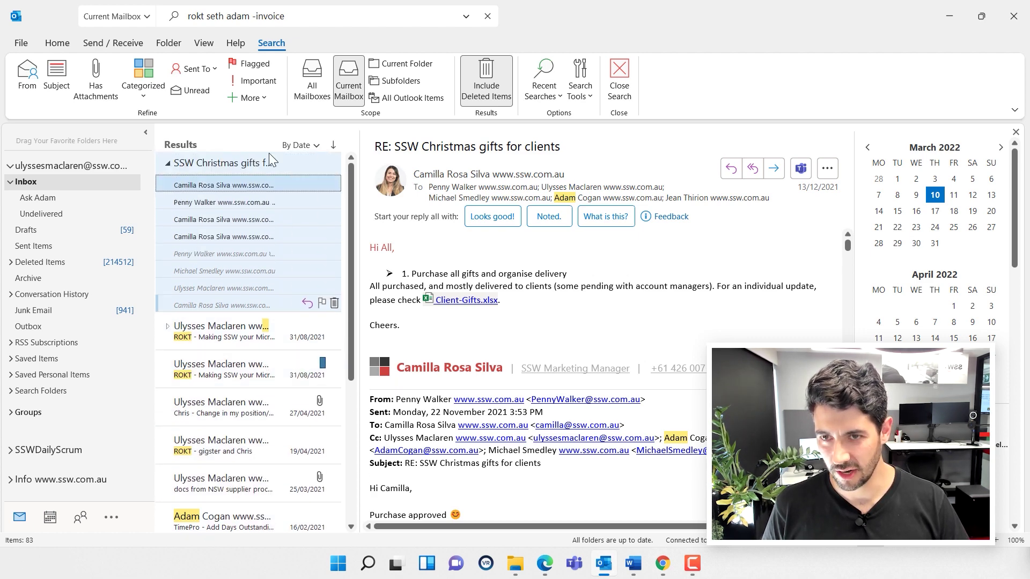
pyautogui.write('-chris ')
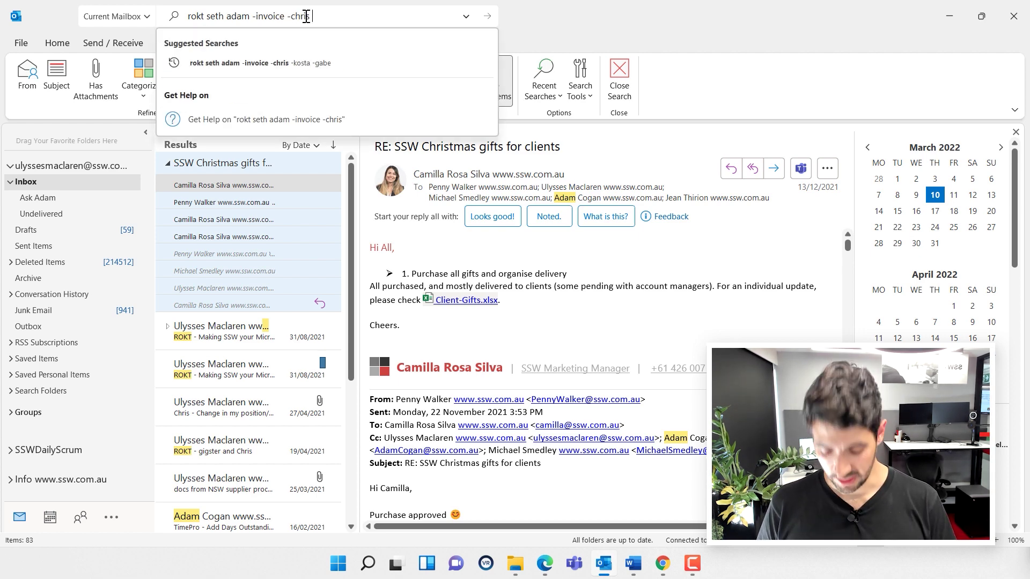
pyautogui.write('g-')
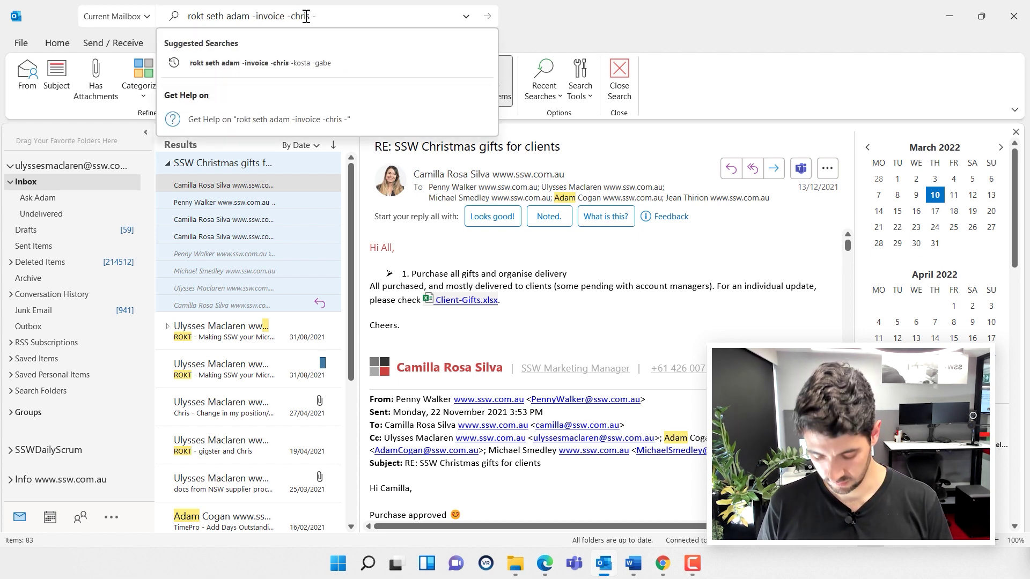
pyautogui.write('gabe -kosta')
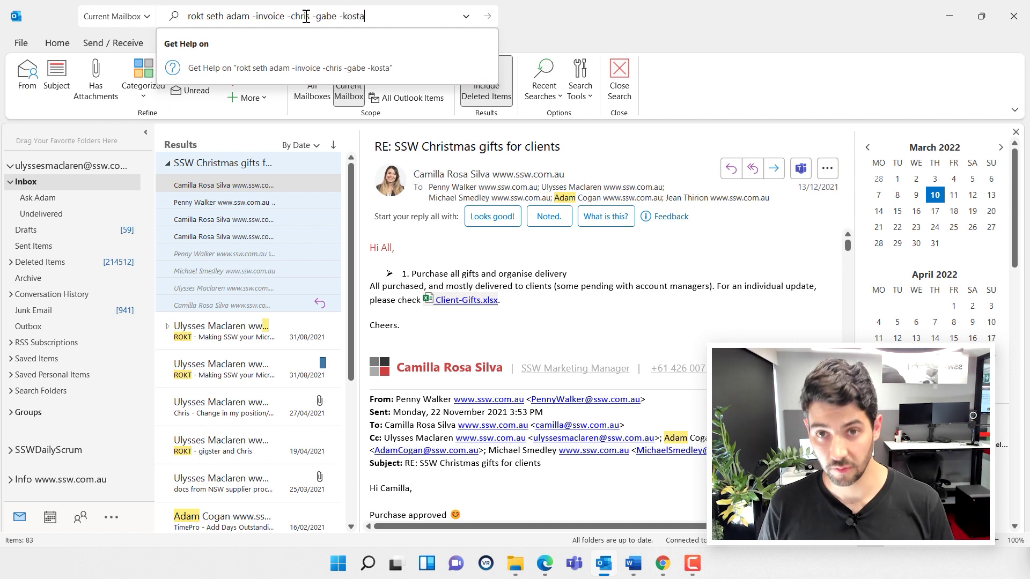
pyautogui.press('Return')
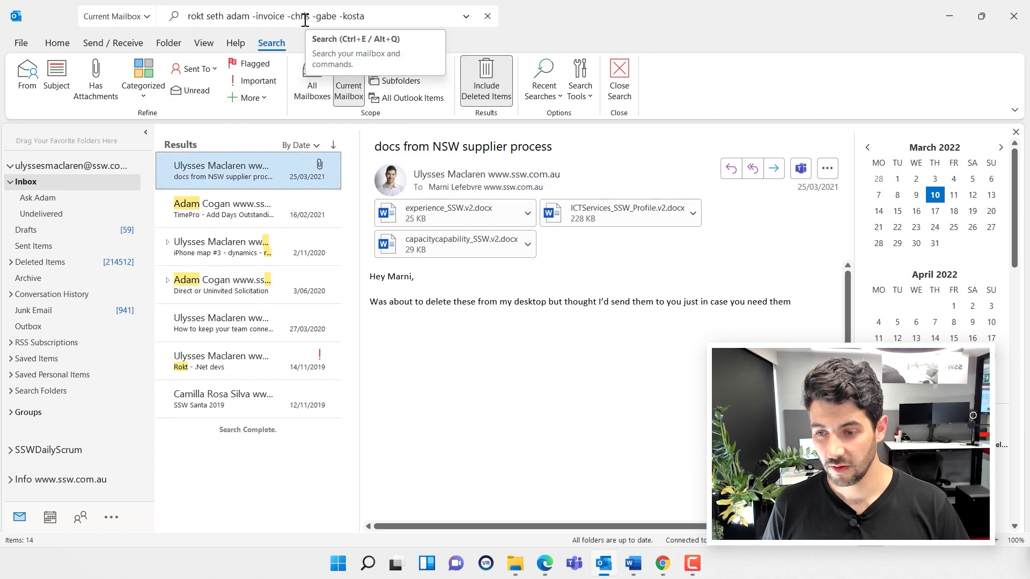
pyautogui.click(249, 214)
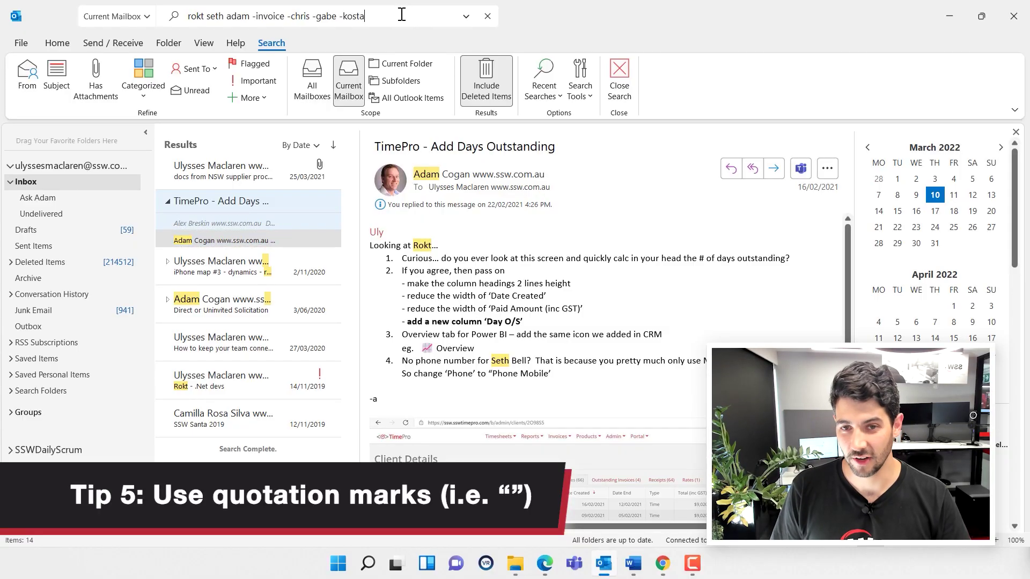
# Step: Replace the query with days outstanding, returning about 1,000 results
pyautogui.hotkey('ctrl', 'a')
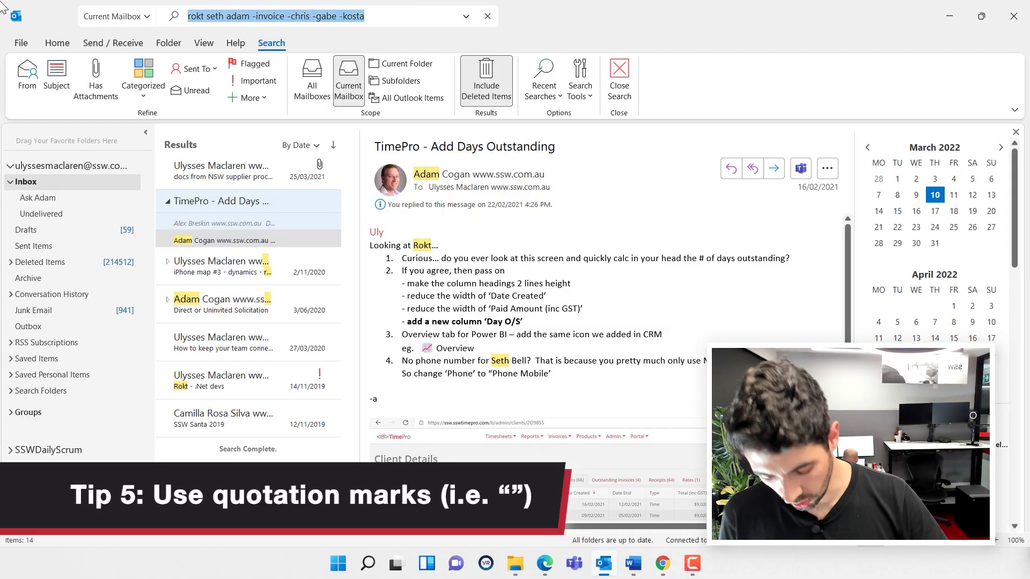
pyautogui.write('days')
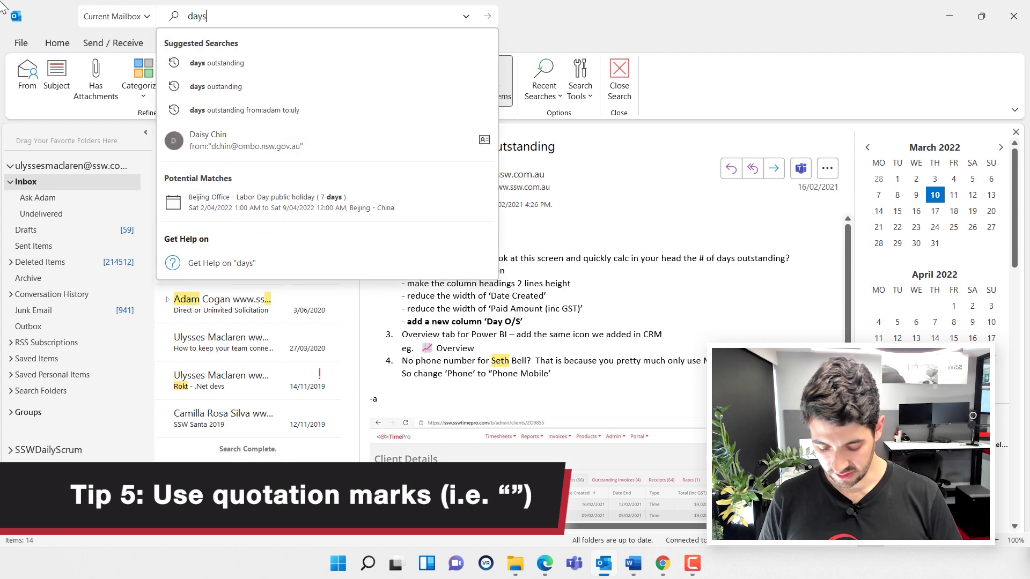
pyautogui.write(' outstanding')
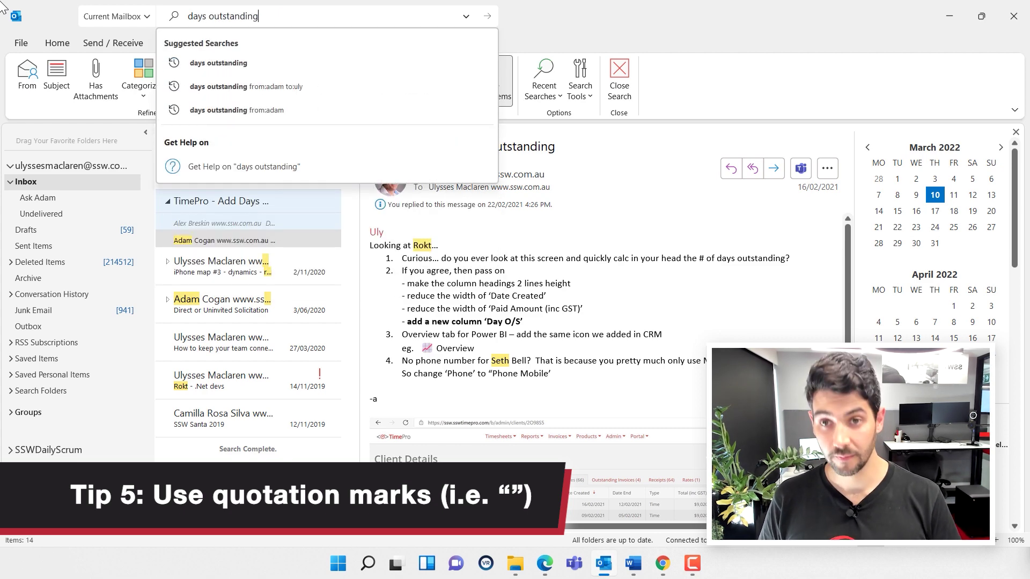
pyautogui.press('Return')
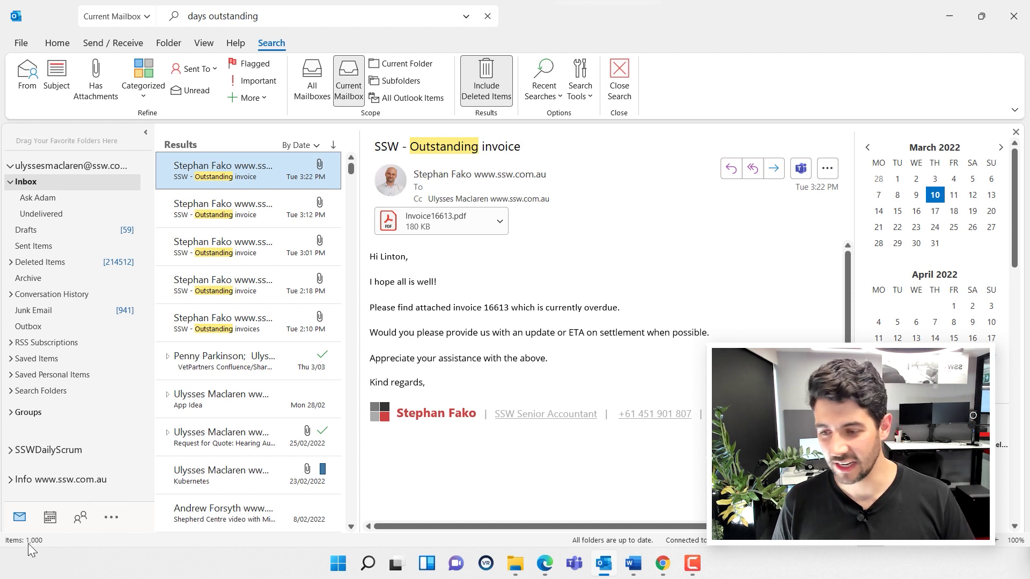
# Step: Wrap the query in double quotes for an exact-phrase search and open the original TimePro message
pyautogui.click(278, 17)
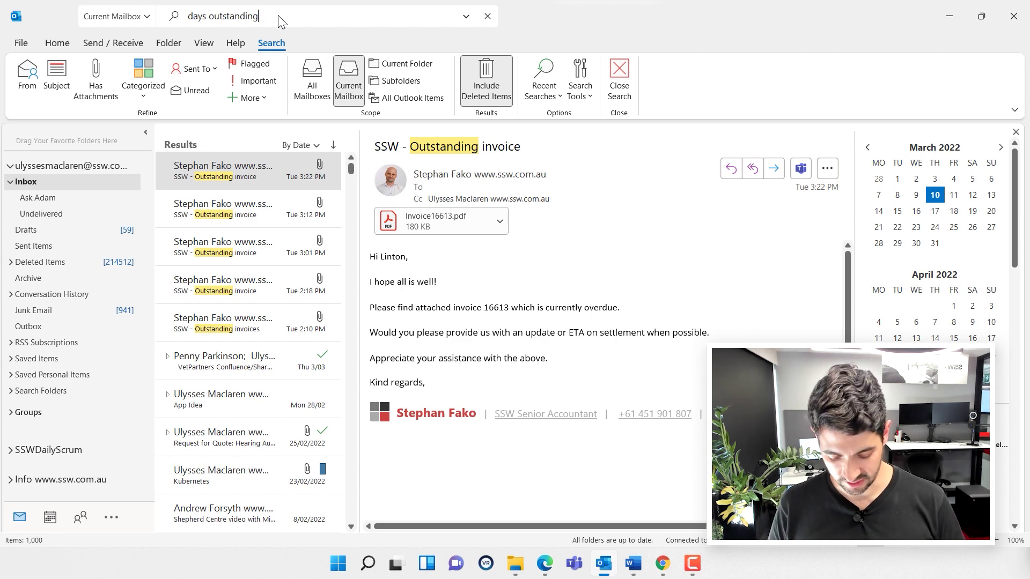
pyautogui.write('"')
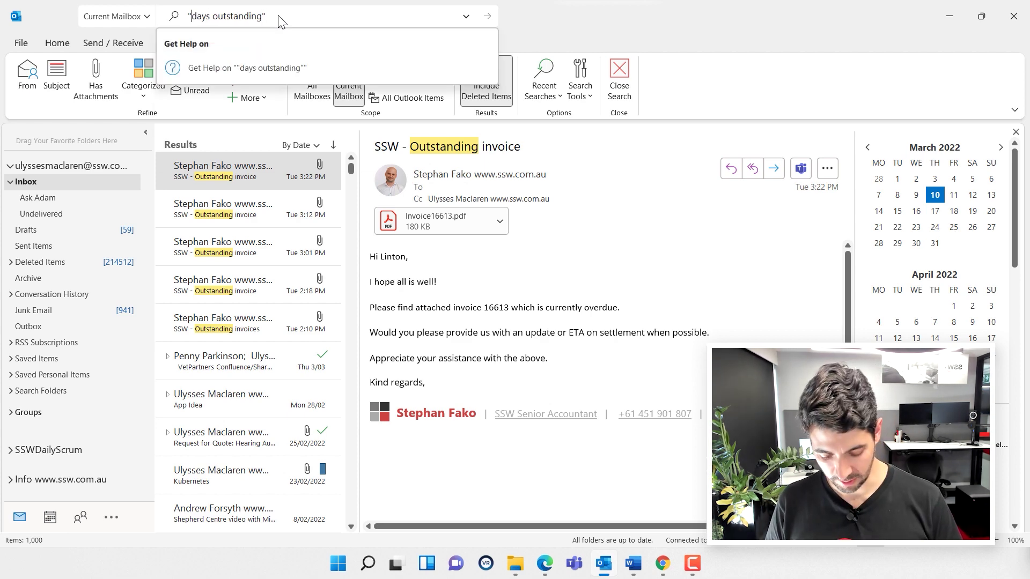
pyautogui.press('Home')
pyautogui.write('"')
pyautogui.press('Return')
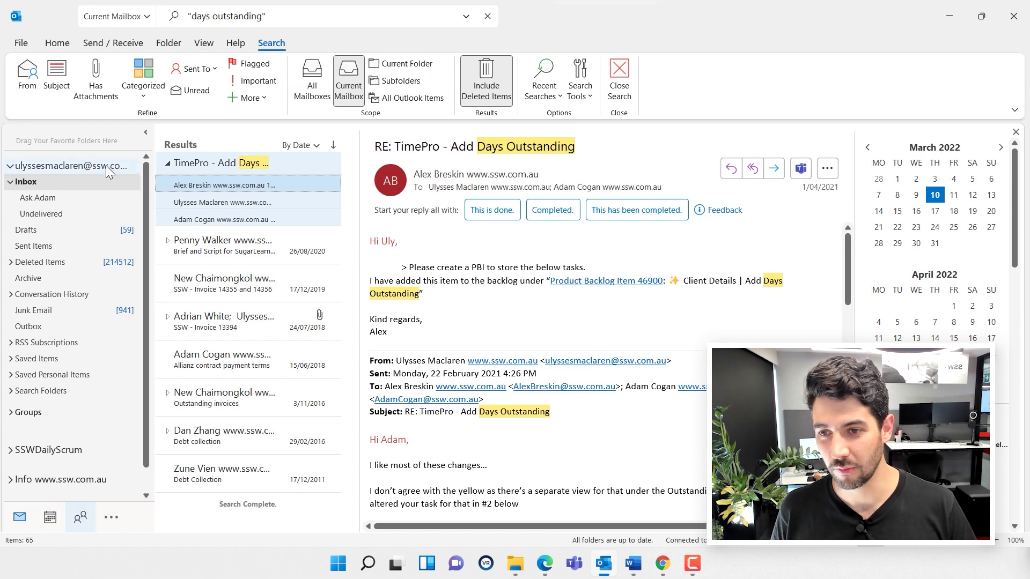
pyautogui.click(316, 219)
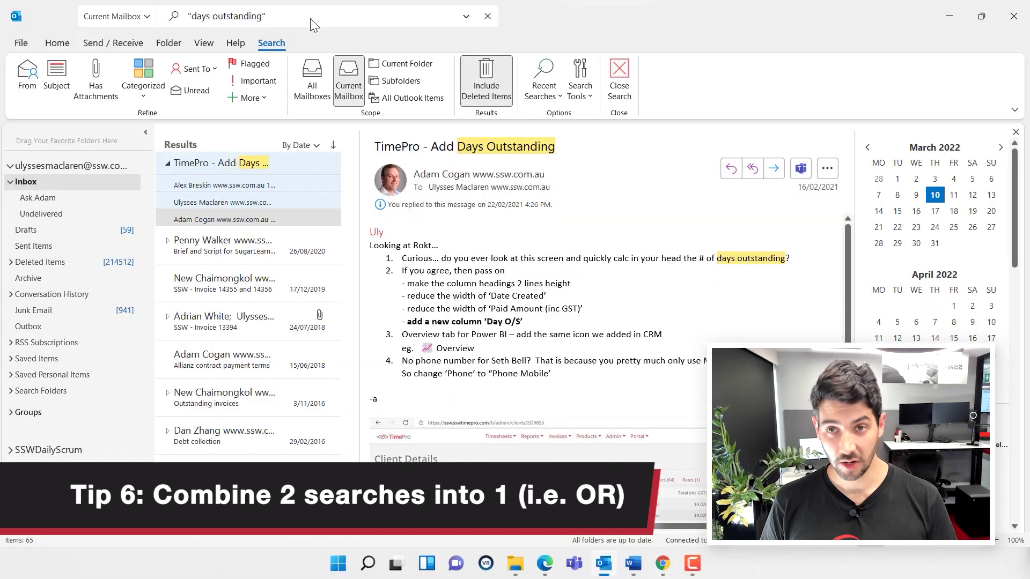
# Step: Try 'remove' and then 'add' in front of the quoted "days outstanding" phrase
pyautogui.write('re')
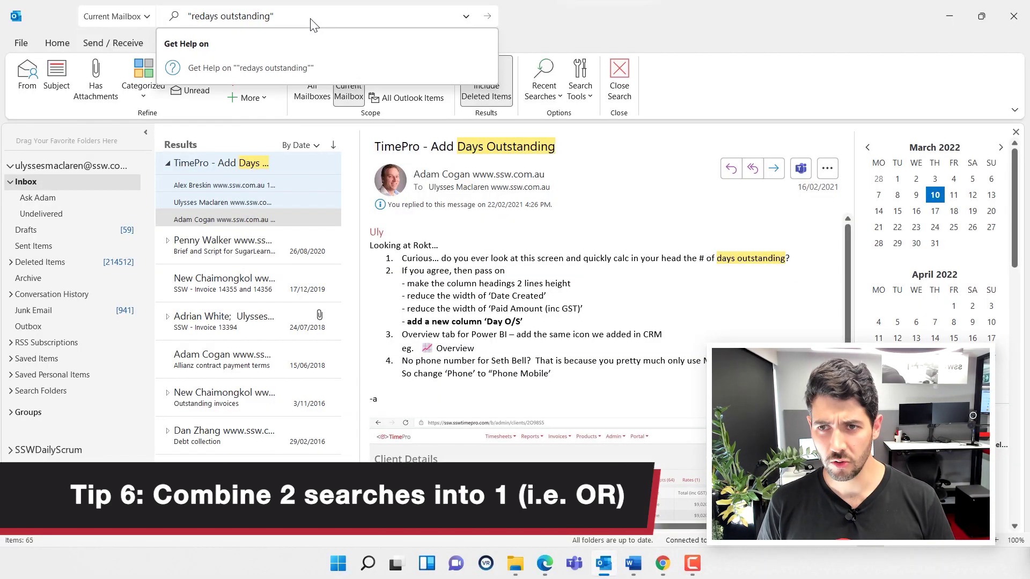
pyautogui.write('move')
pyautogui.press('Return')
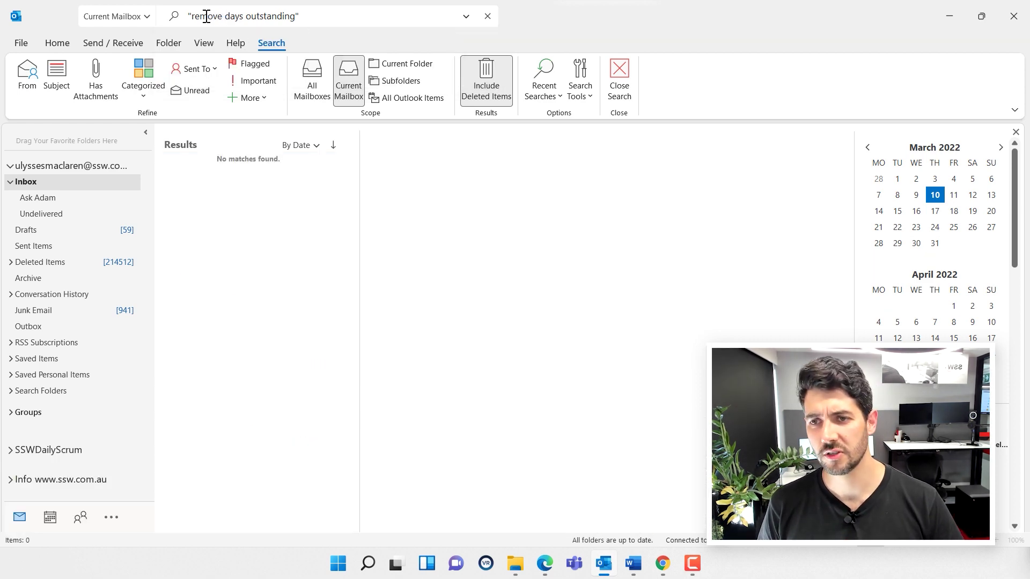
pyautogui.write('add')
pyautogui.press('Return')
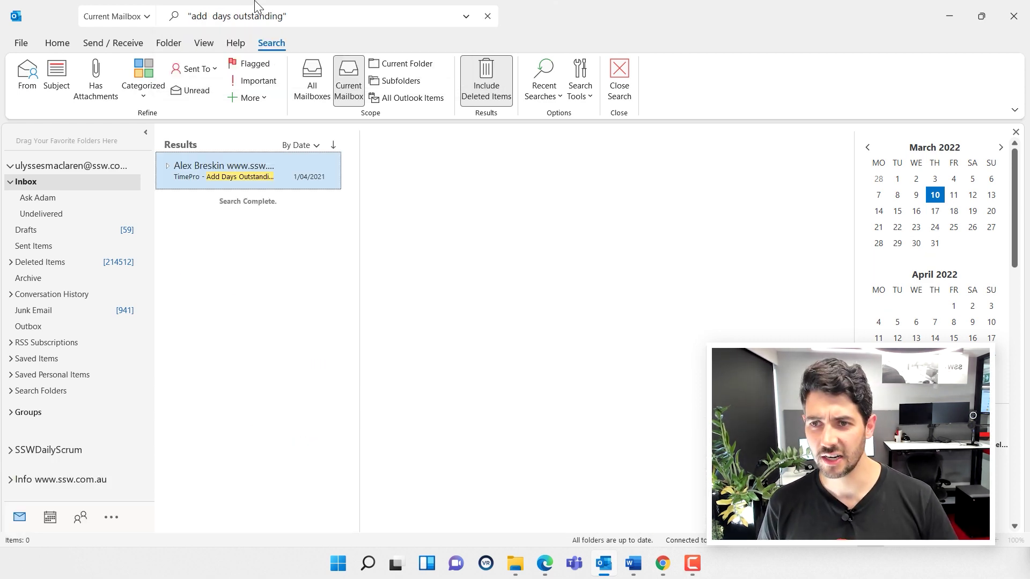
# Step: Search add OR remove "days outstanding", getting 58 results, and open the original TimePro message
pyautogui.click(368, 20)
pyautogui.press('Return')
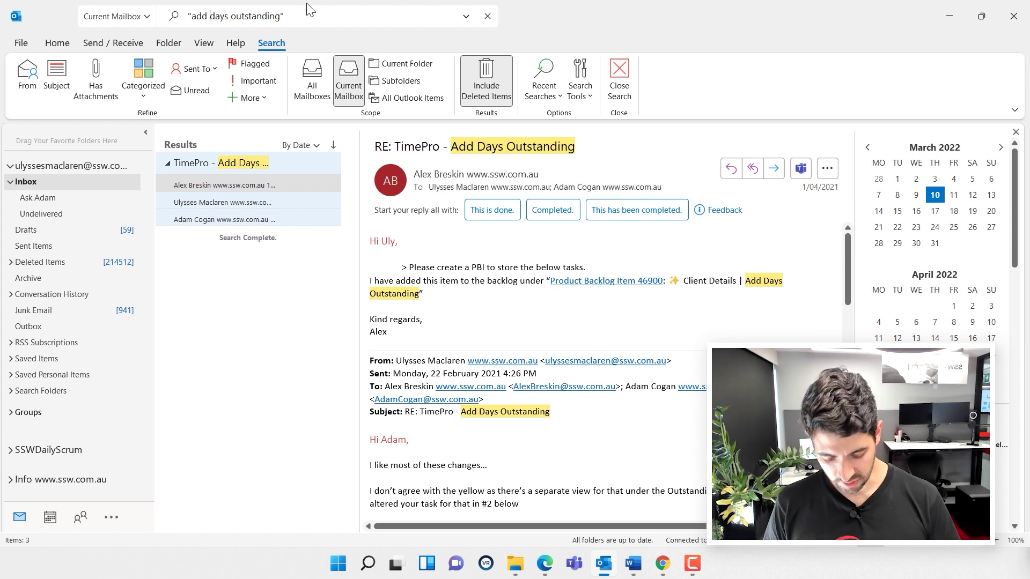
pyautogui.write('"')
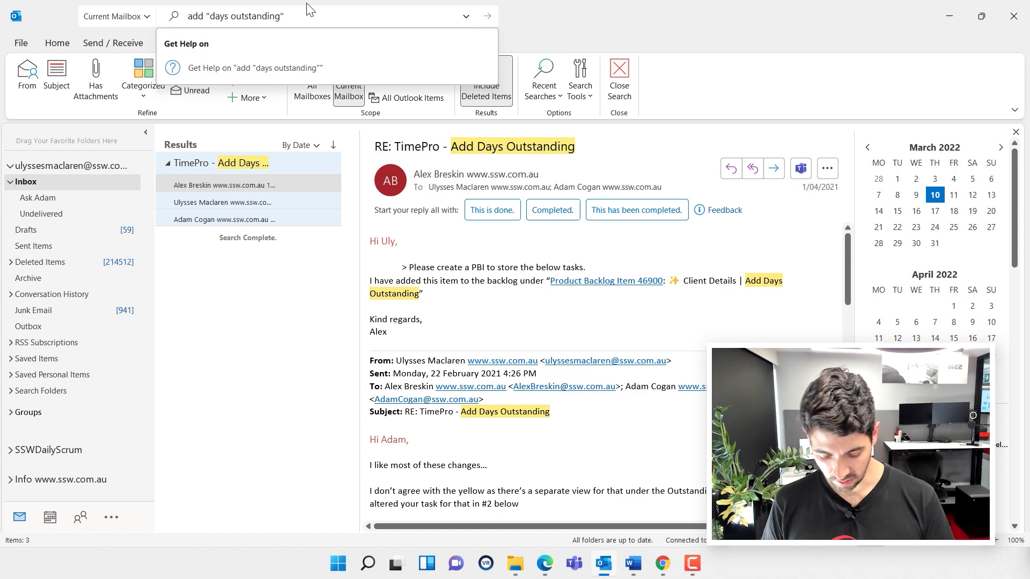
pyautogui.write('OR remove')
pyautogui.press('Return')
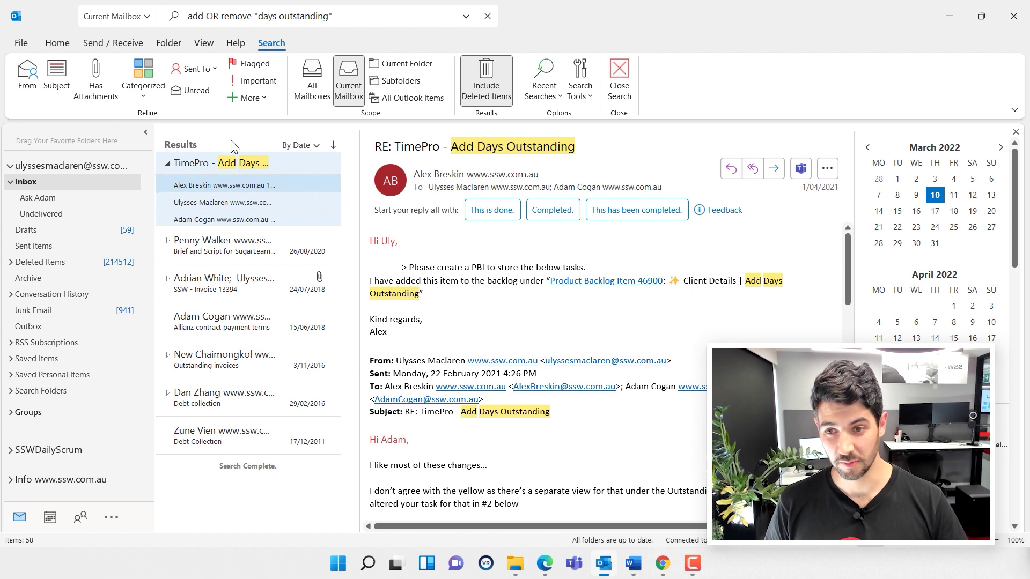
pyautogui.click(220, 218)
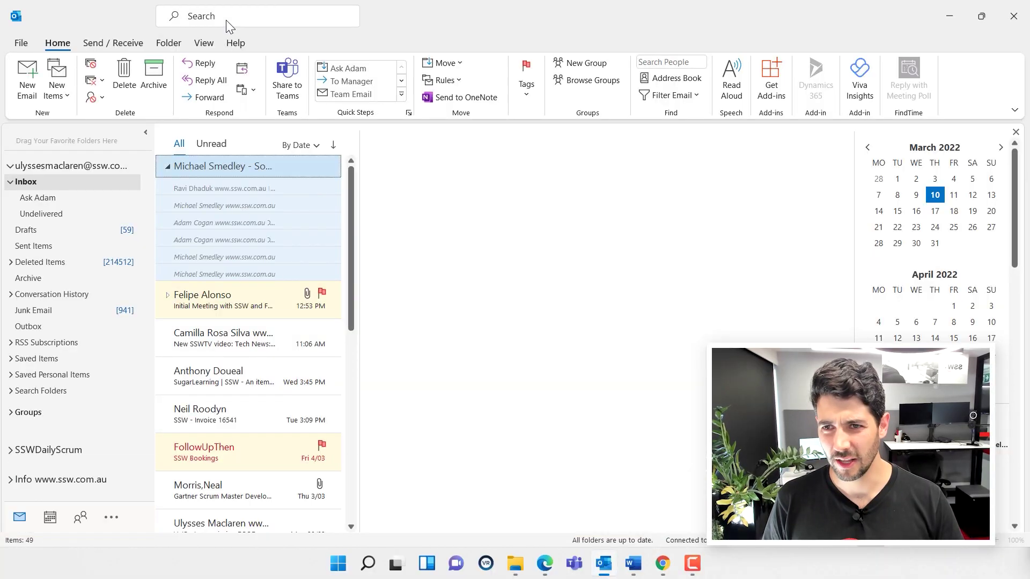
# Step: Search for 'rokt terms' limited to emails with attachments
pyautogui.click(227, 21)
pyautogui.write('rokt ')
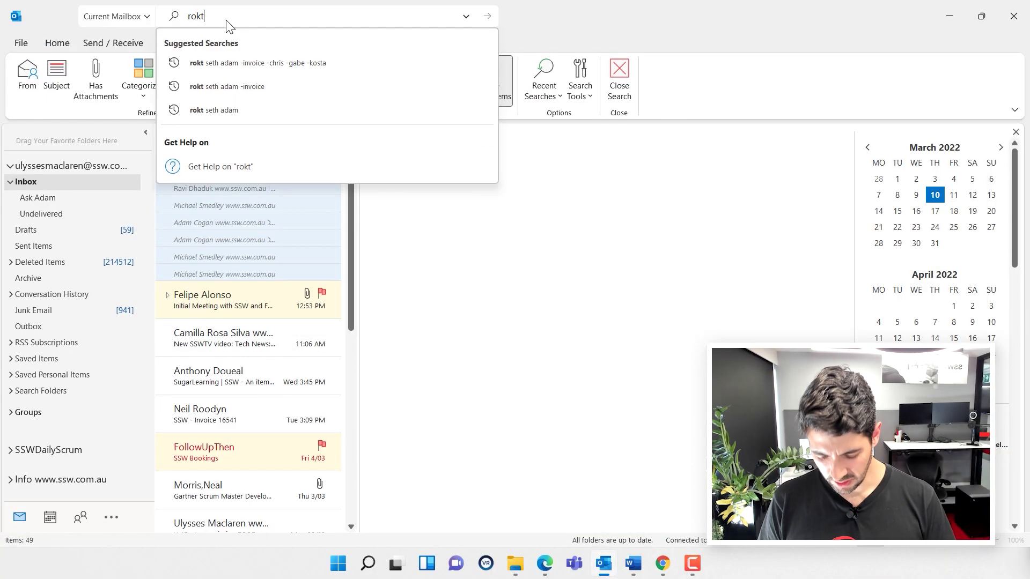
pyautogui.write('terms')
pyautogui.press('Return')
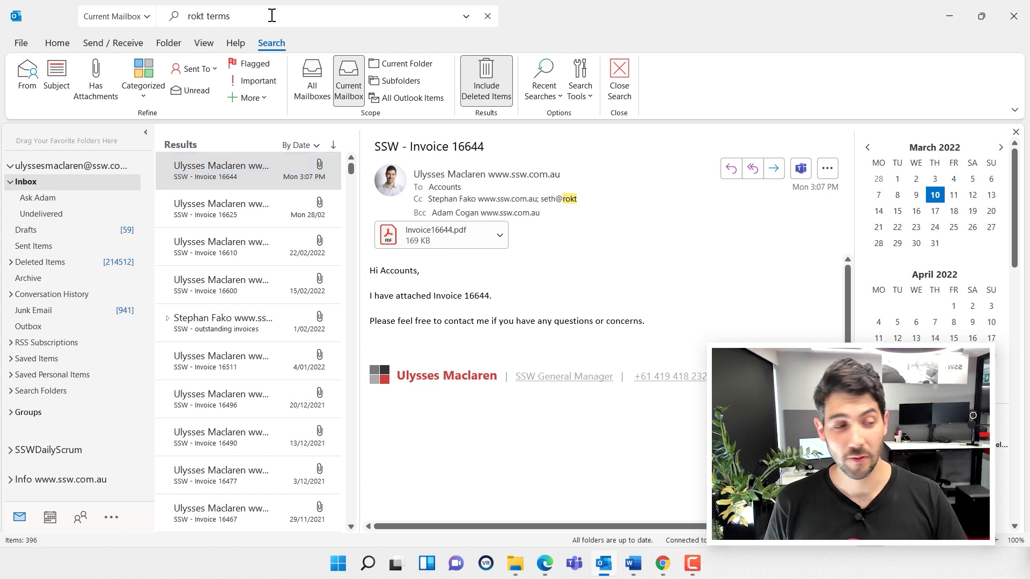
pyautogui.click(96, 89)
pyautogui.click(313, 162)
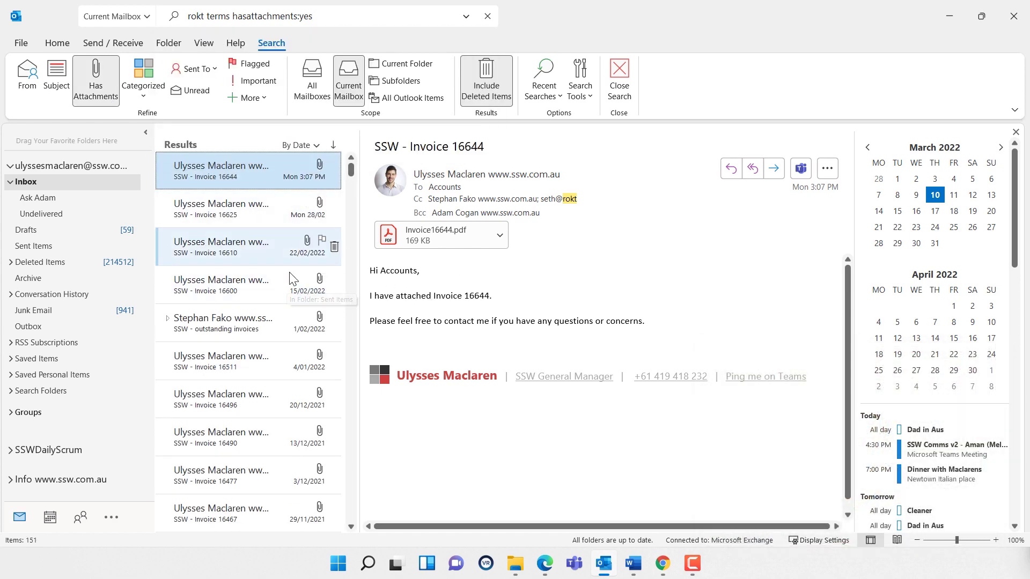
# Step: Exclude invoices with -invoice, leaving 11 results, and view the SSW terms email
pyautogui.click(354, 20)
pyautogui.write('-')
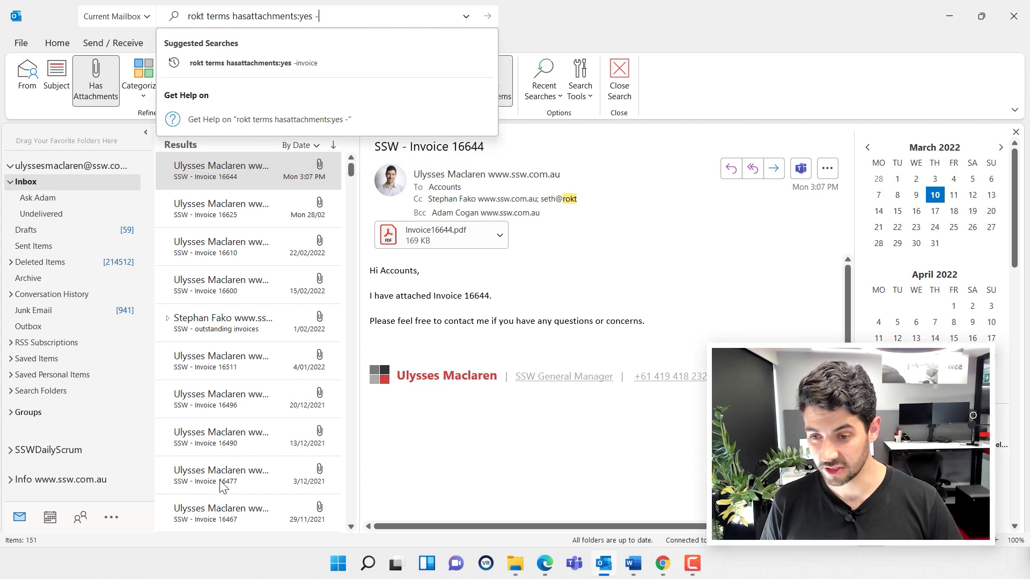
pyautogui.write('invoice')
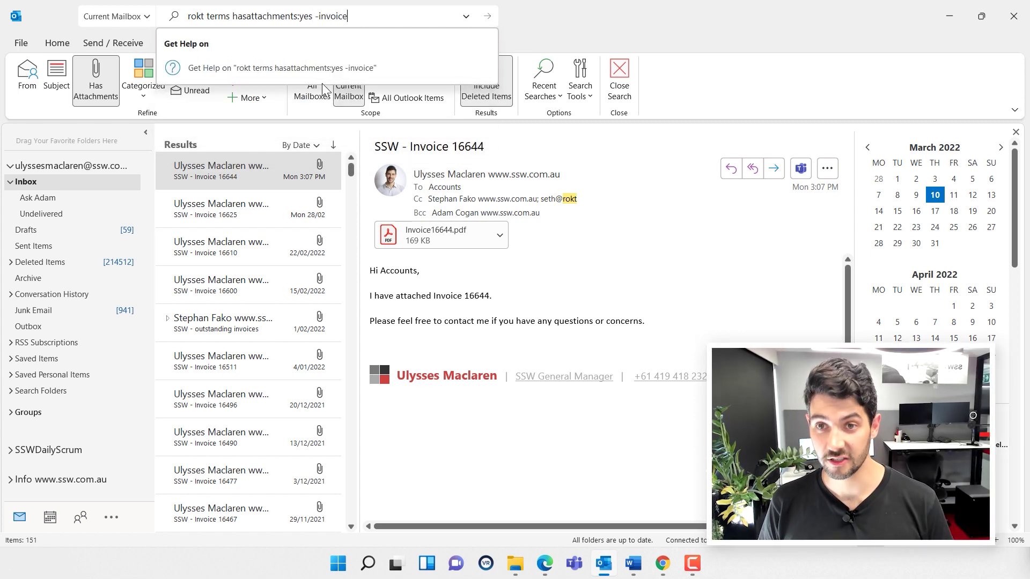
pyautogui.press('Return')
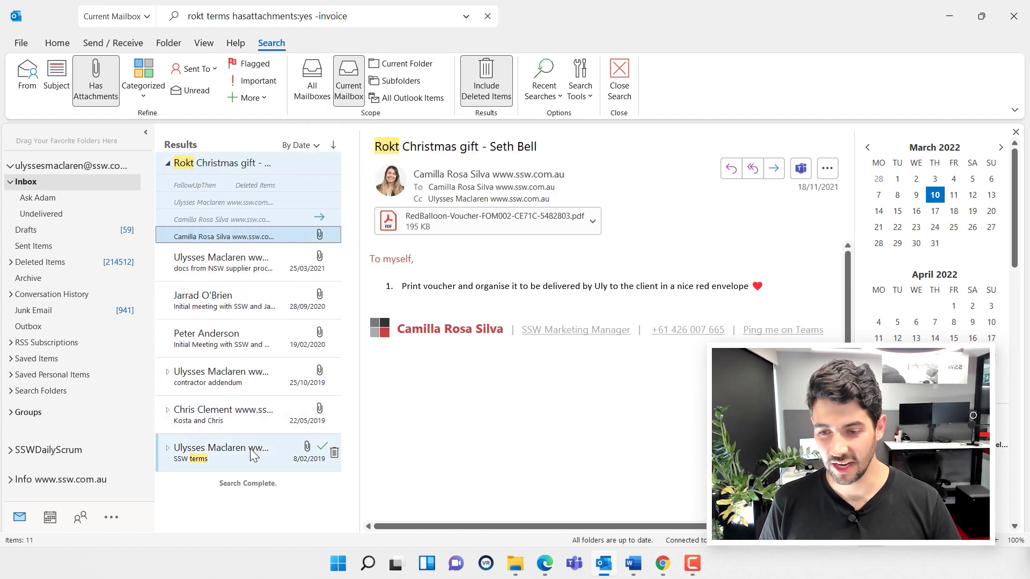
pyautogui.click(225, 456)
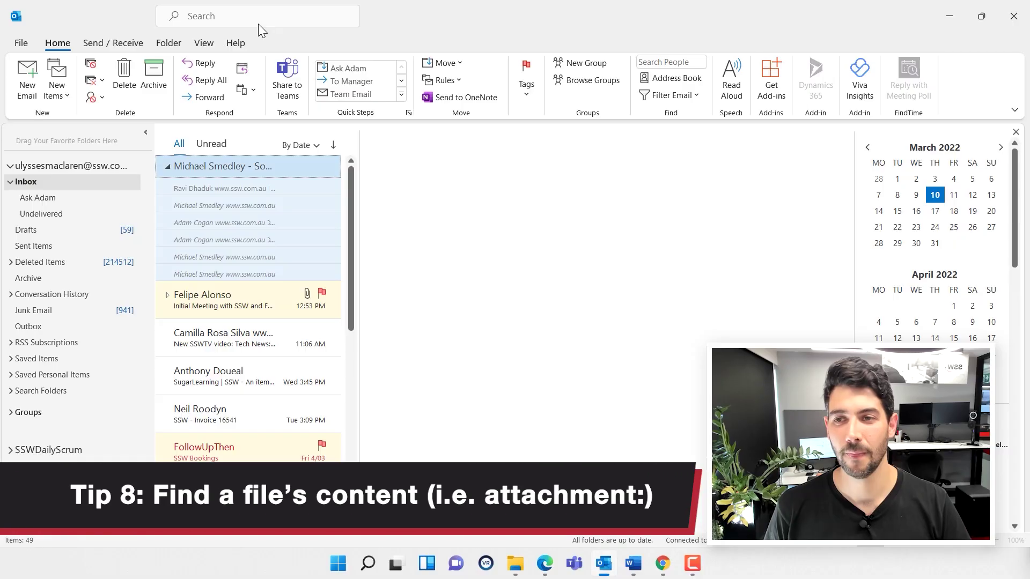
# Step: Search the mailbox for the date "20/07/2021"
pyautogui.click(259, 21)
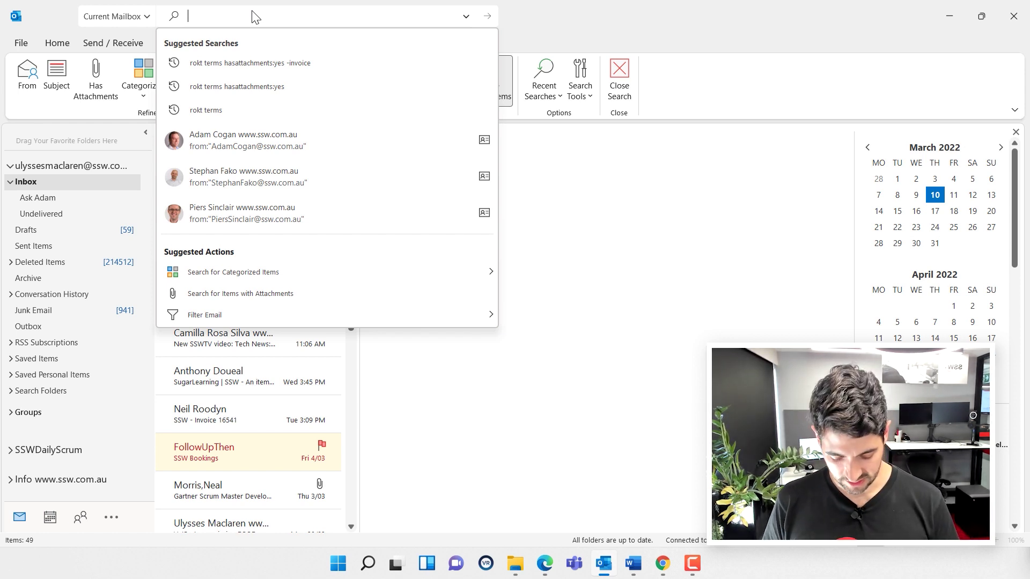
pyautogui.write('"20/07')
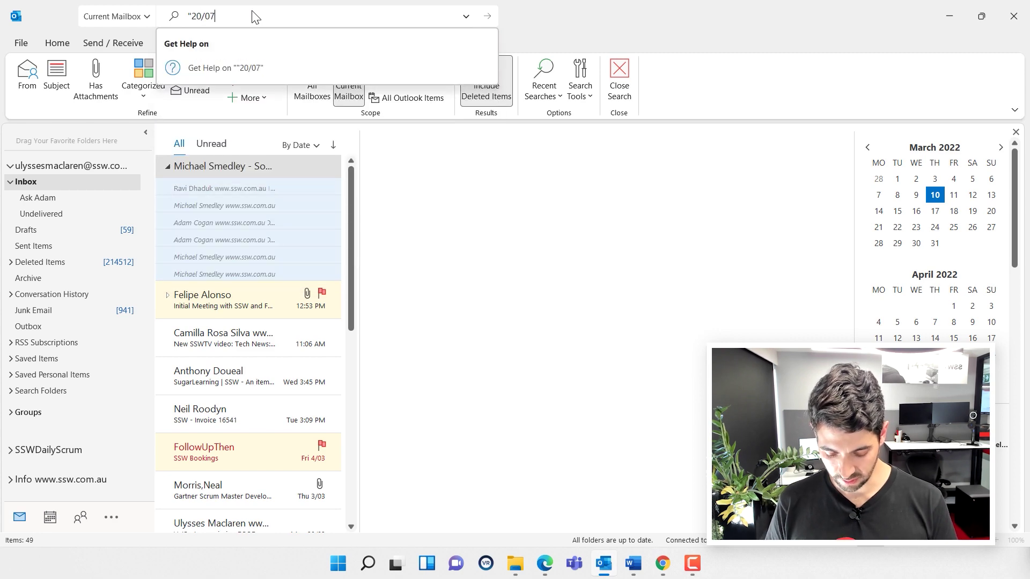
pyautogui.write('/2021"')
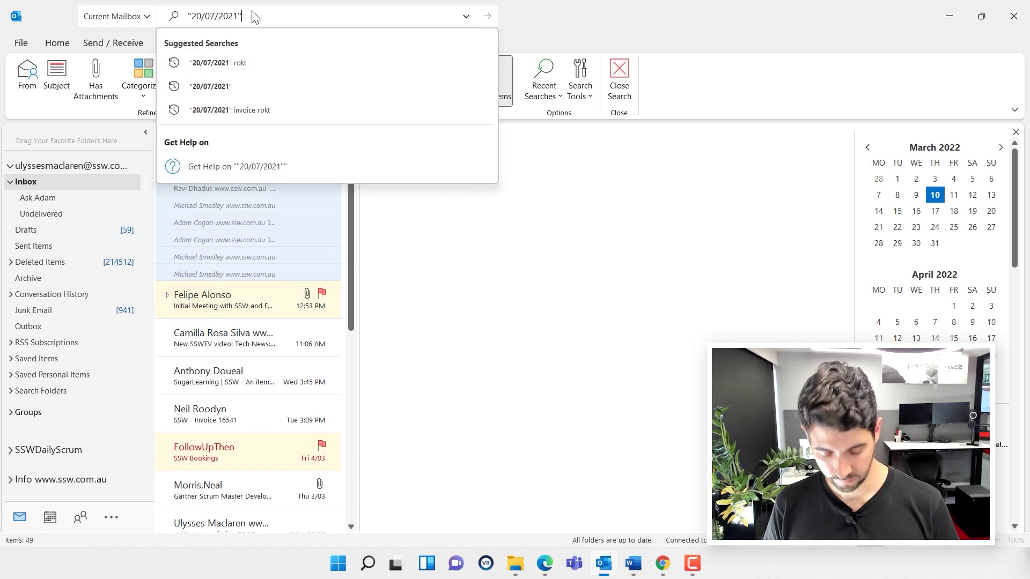
pyautogui.press('Return')
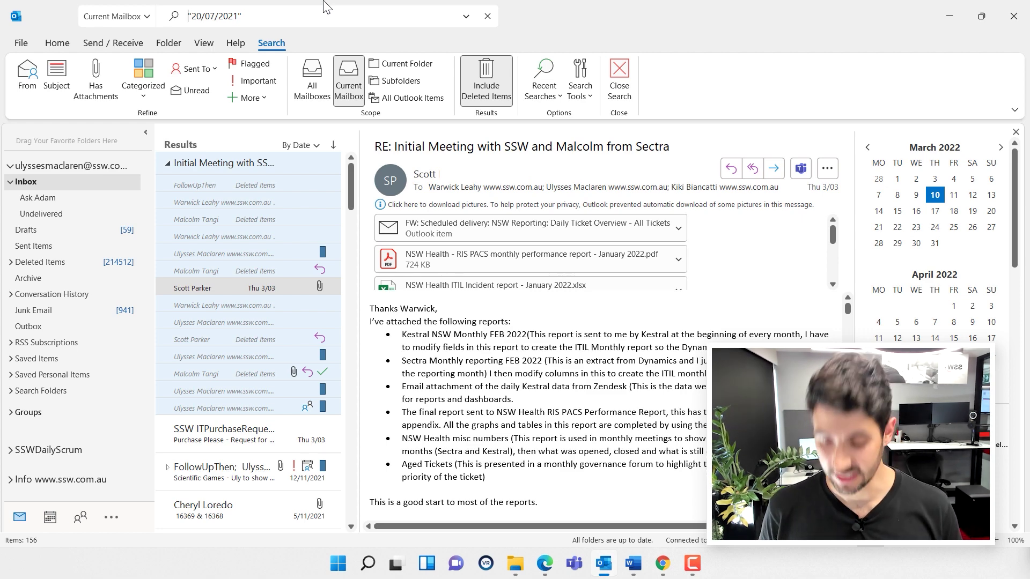
# Step: Restrict the date search to attachment contents with attachment: and add rokt to the query
pyautogui.write('attachment:')
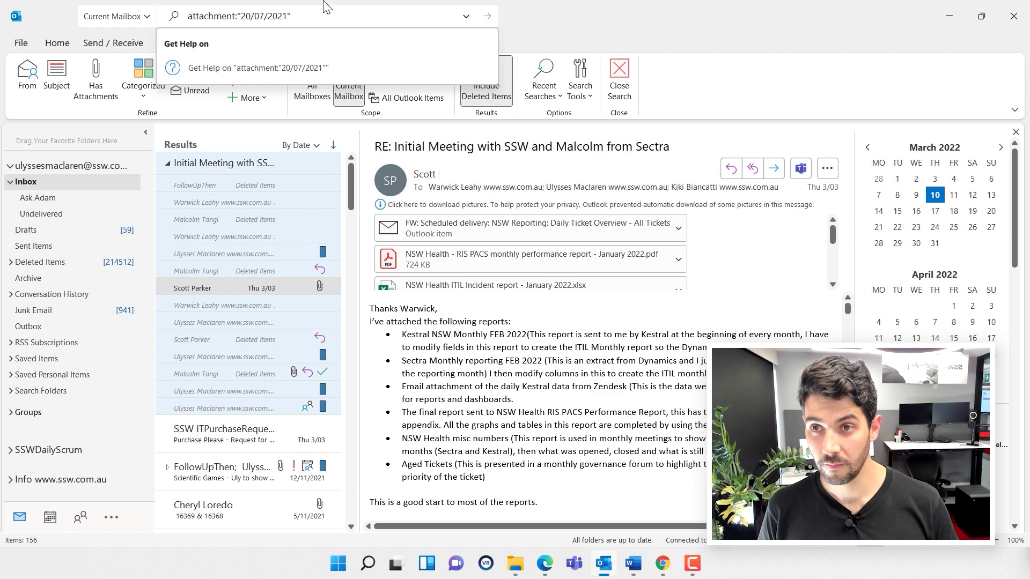
pyautogui.press('Return')
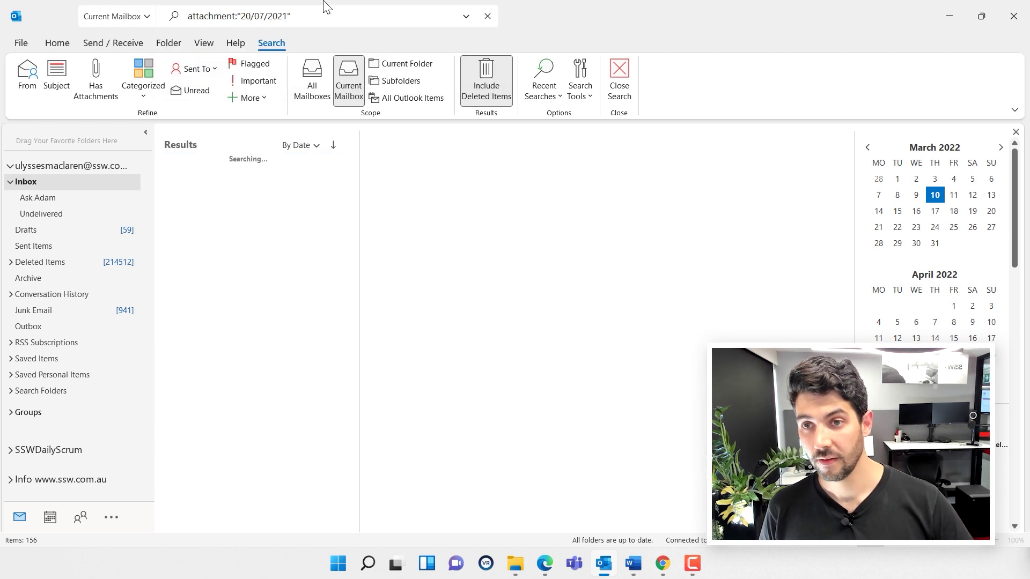
pyautogui.click(312, 20)
pyautogui.scroll(-3, 257, 338)
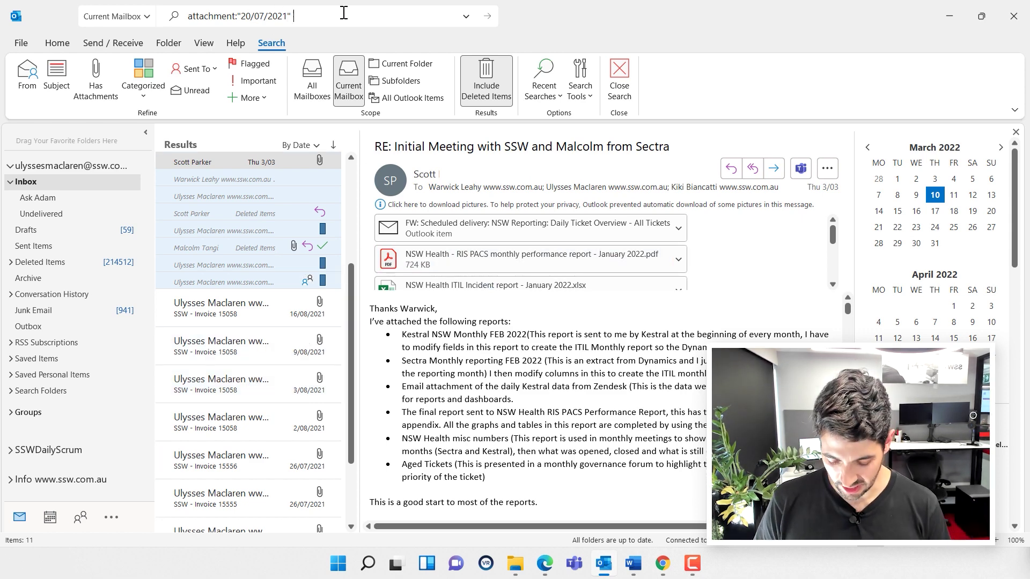
pyautogui.write('rokt')
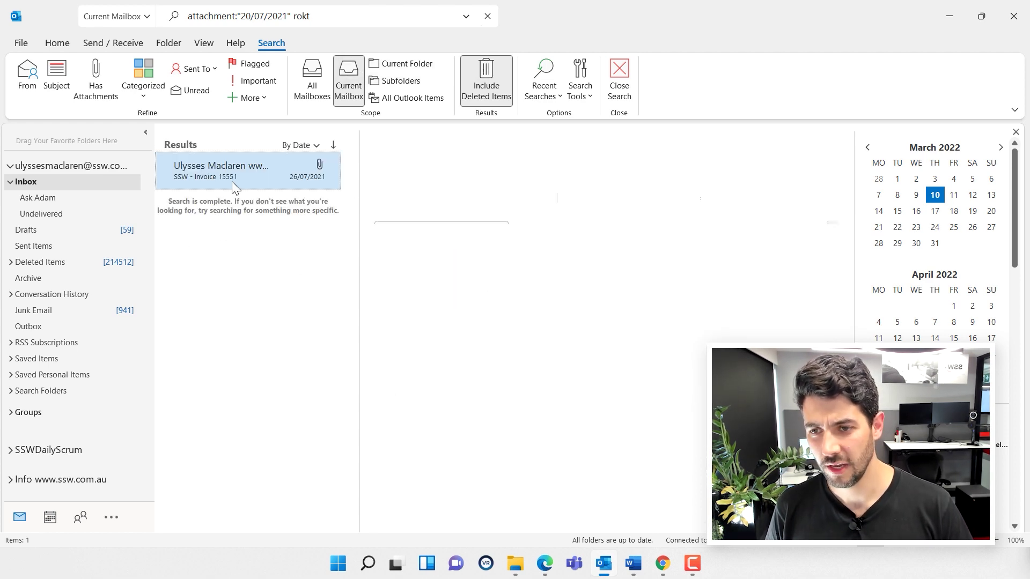
# Step: Open Invoice15551.pdf in Acrobat and check the 20/07/2021 Time Charged row
pyautogui.doubleClick(443, 237)
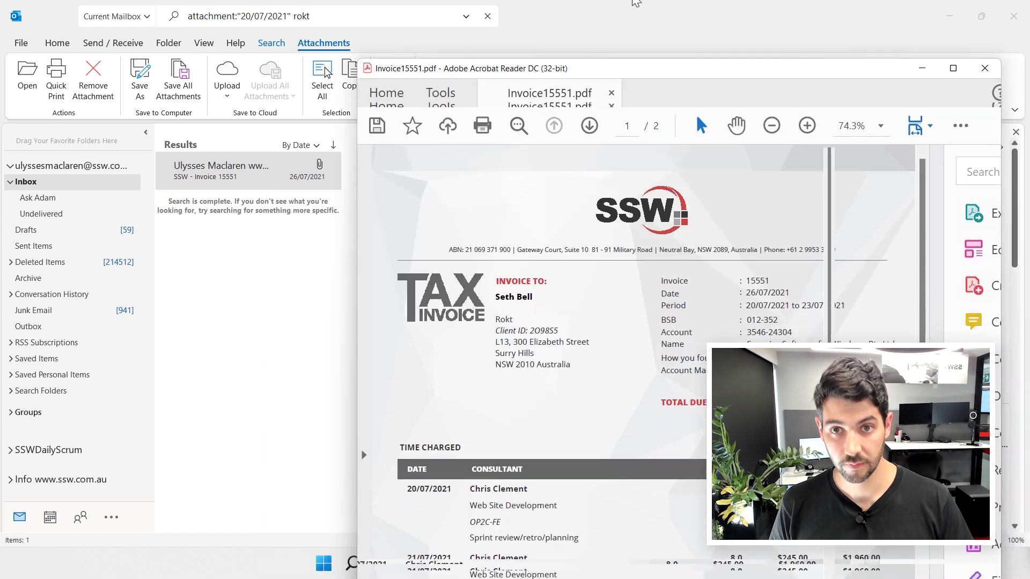
pyautogui.scroll(-5, 392, 322)
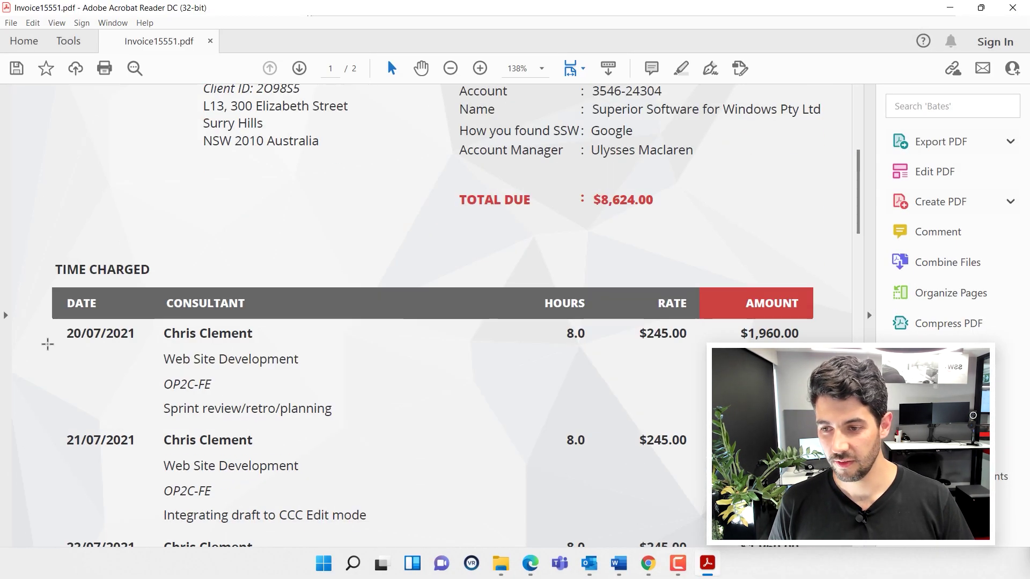
pyautogui.moveTo(67, 332); pyautogui.dragTo(326, 403)
pyautogui.click(349, 409)
pyautogui.click(356, 414)
pyautogui.click(384, 395)
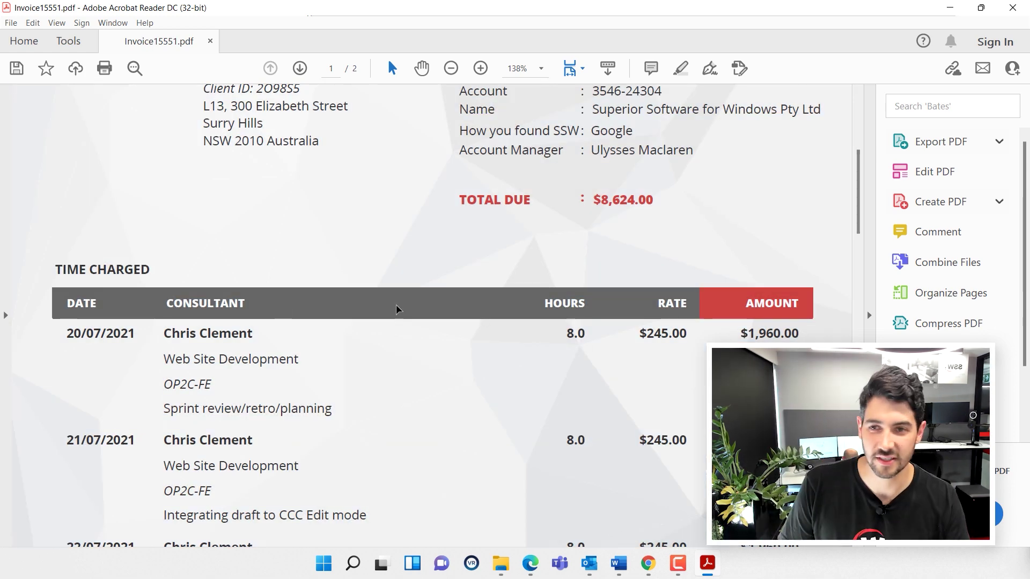
pyautogui.scroll(2, 466, 177)
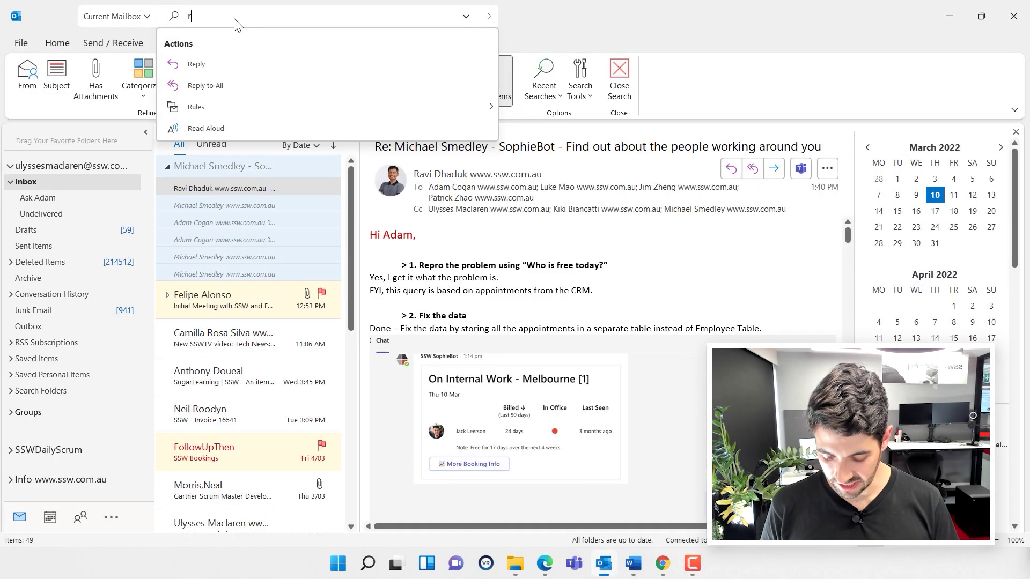
# Step: Search rokt mail received after "07/20/2021" (143 results) and open SSW - Invoice 15551
pyautogui.write('receieved')
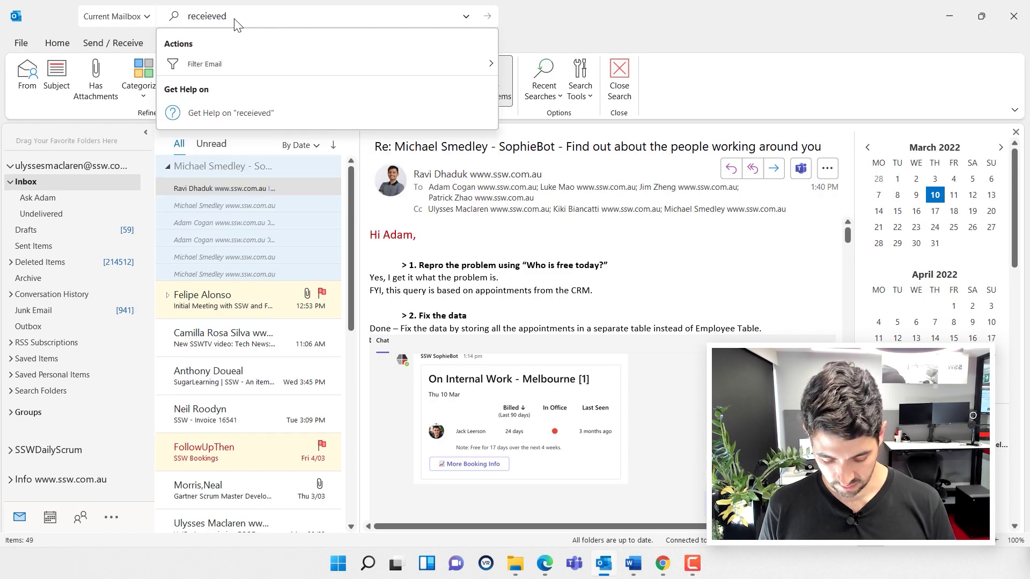
pyautogui.write('>"20/07/2021" rokt')
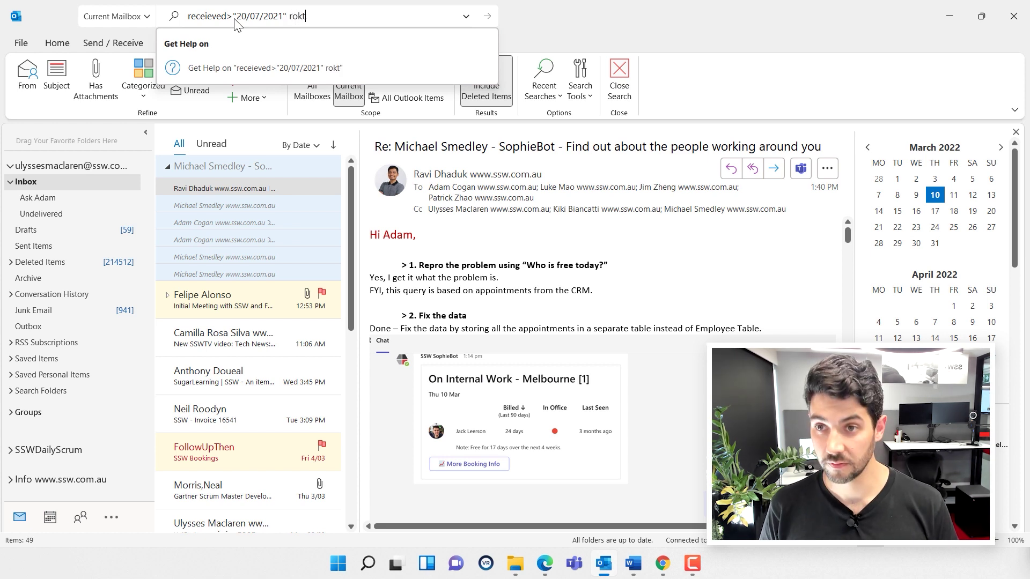
pyautogui.press('Return')
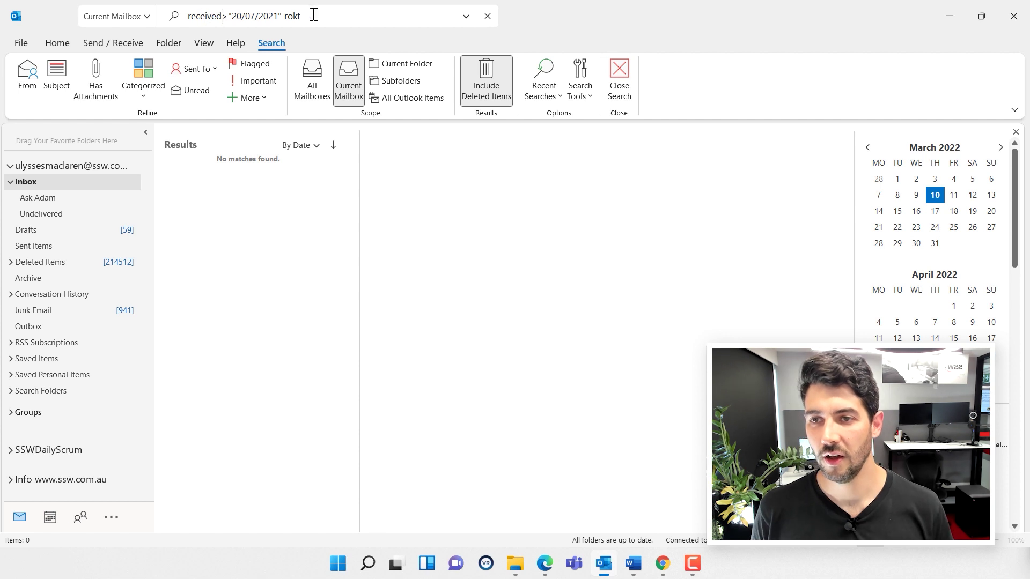
pyautogui.hotkey('shift', 'Right')
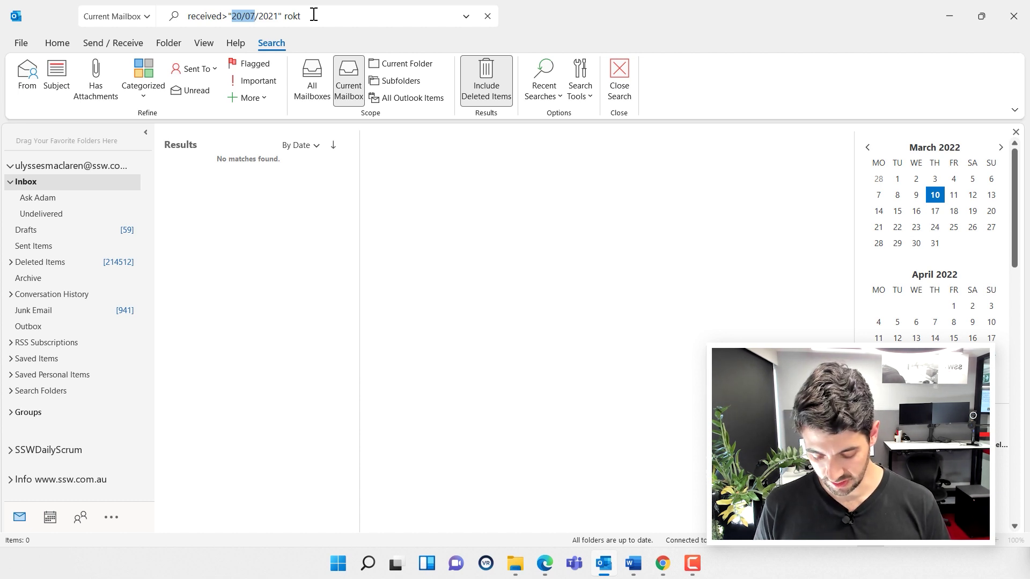
pyautogui.write('0/')
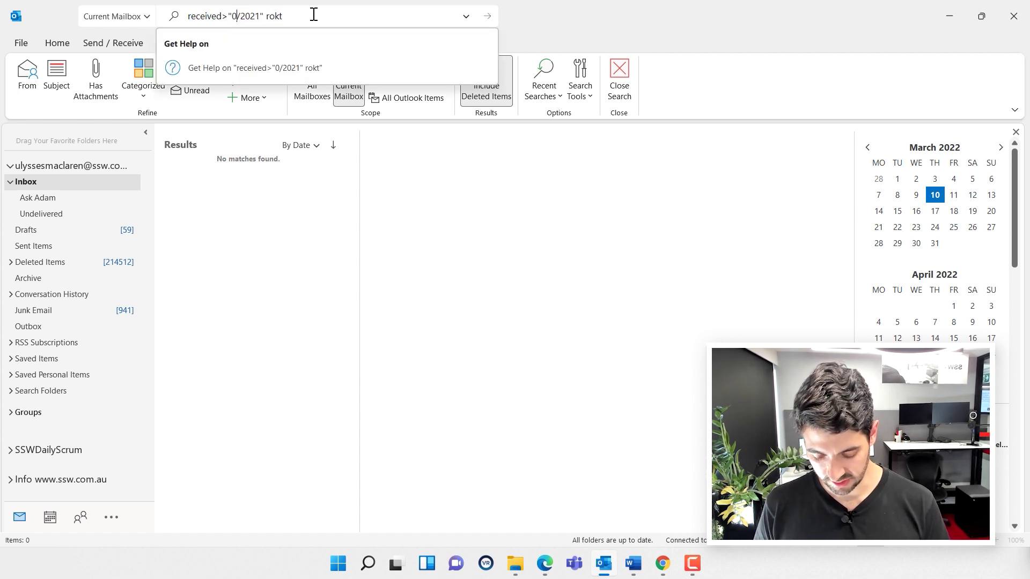
pyautogui.write('20')
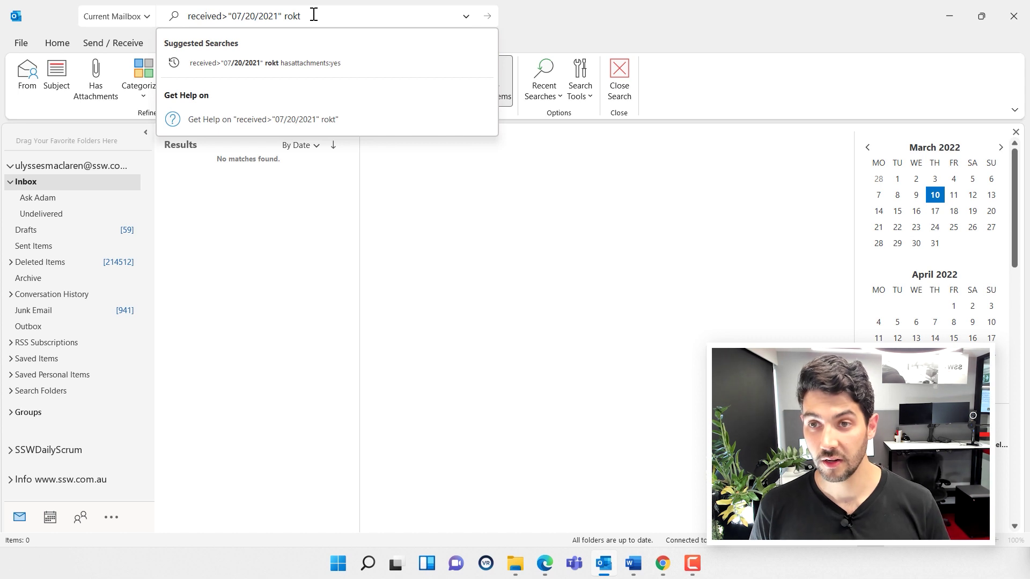
pyautogui.press('Return')
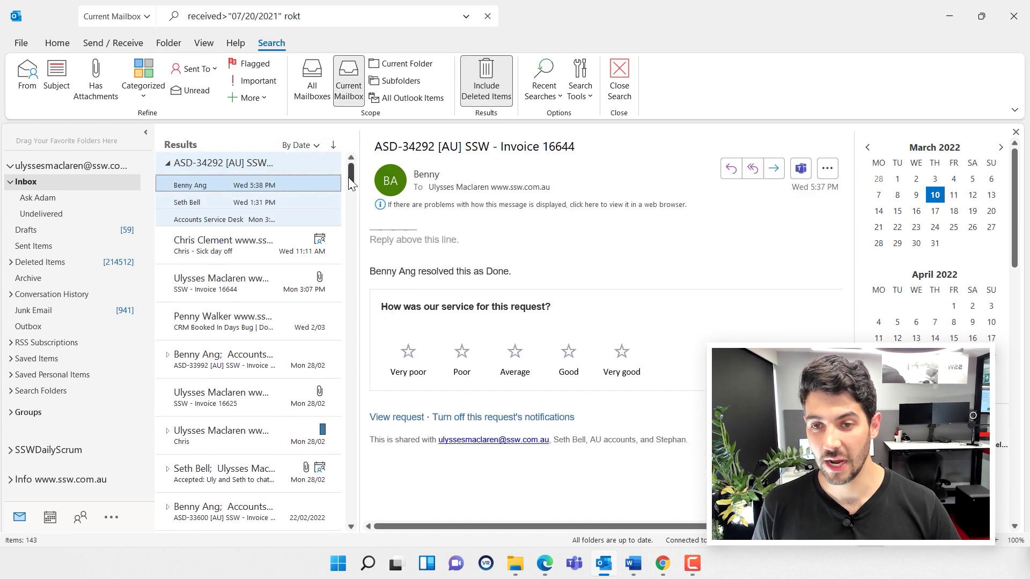
pyautogui.scroll(-10, 268, 429)
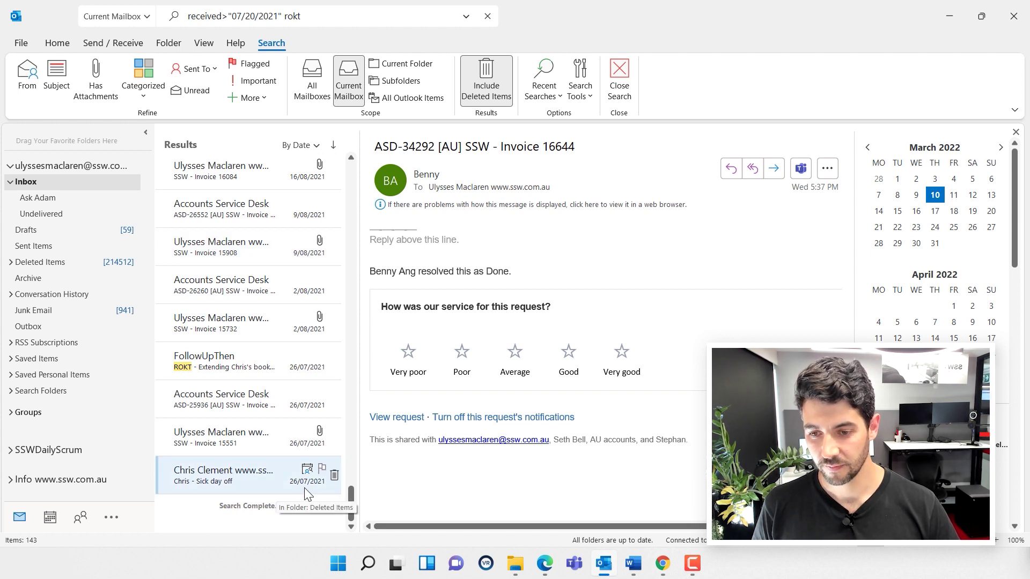
pyautogui.click(243, 438)
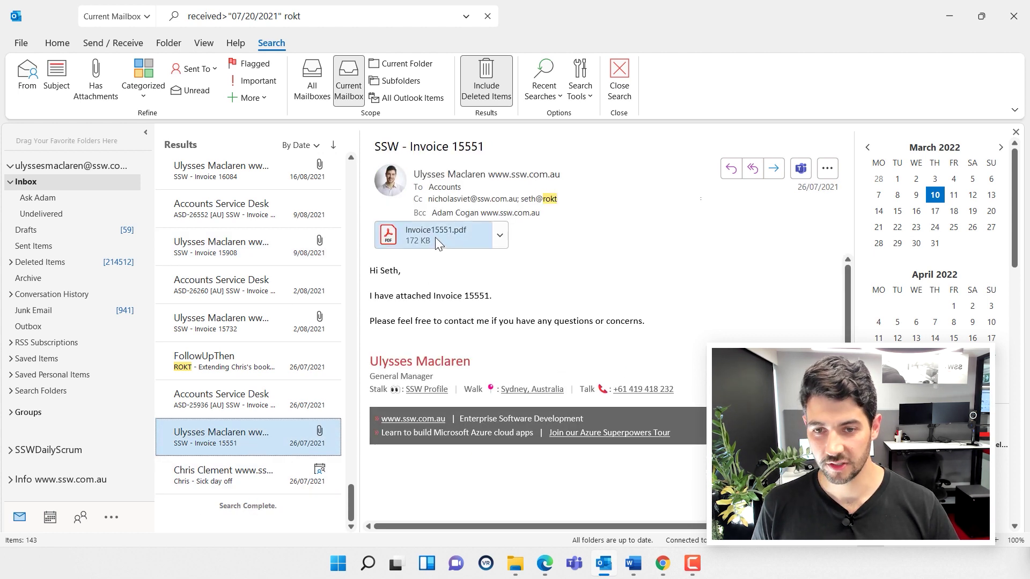
pyautogui.doubleClick(436, 237)
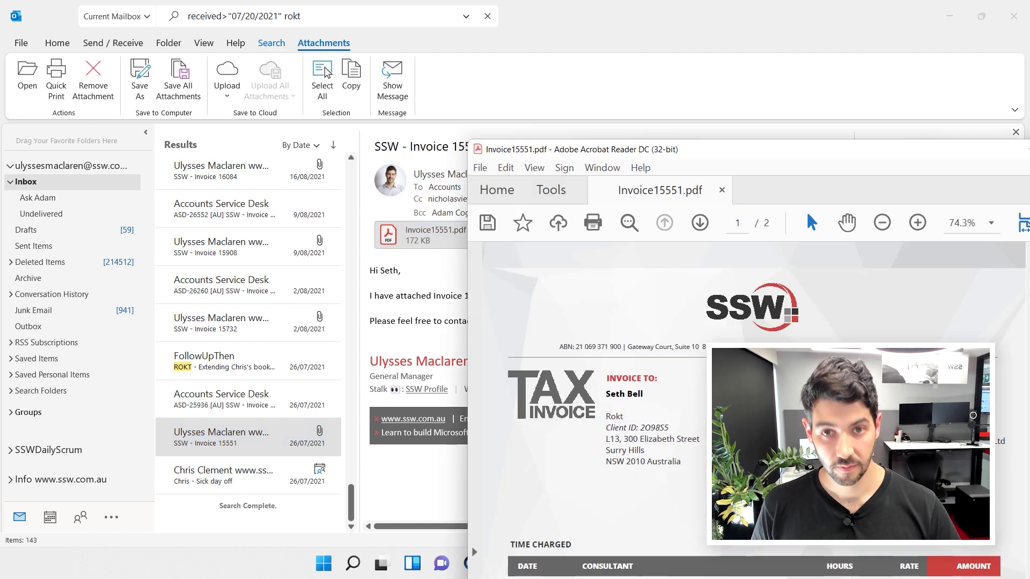
pyautogui.scroll(-3, 536, 315)
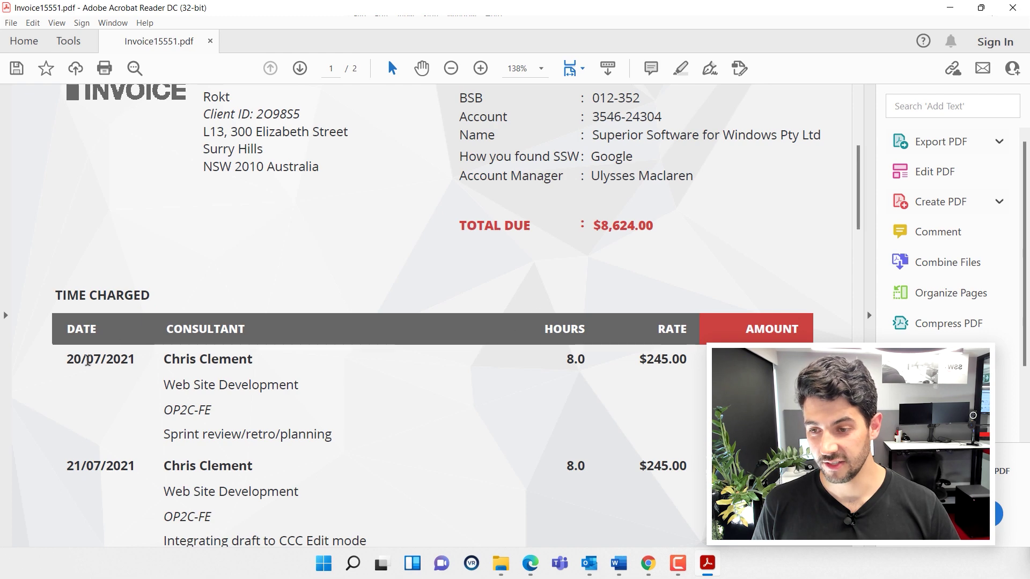
pyautogui.moveTo(194, 369)
pyautogui.mouseDown()
pyautogui.moveTo(252, 469)
pyautogui.moveTo(680, 416)
pyautogui.mouseUp()
pyautogui.hotkey('ctrl', 'a')
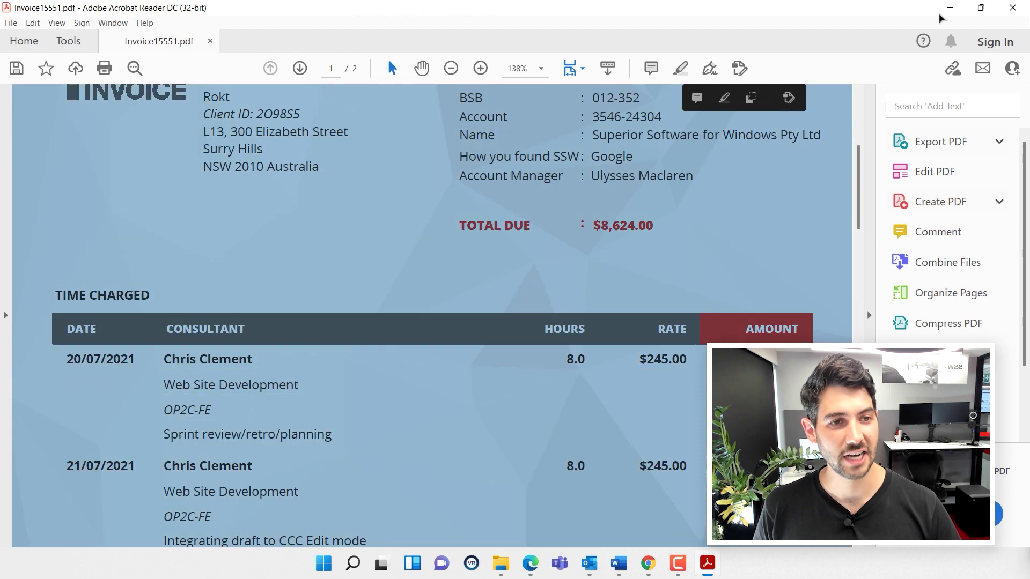
pyautogui.click(750, 98)
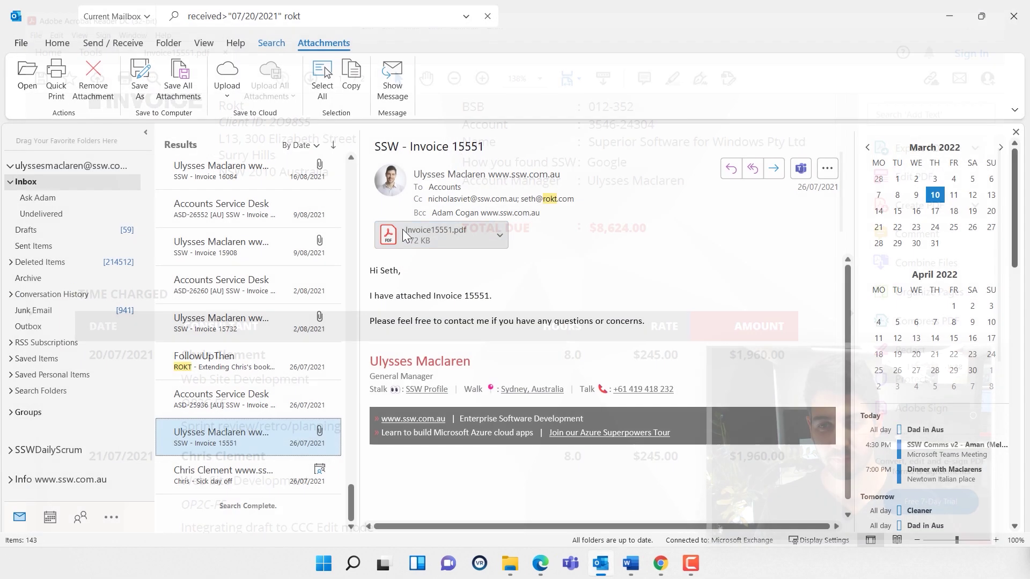